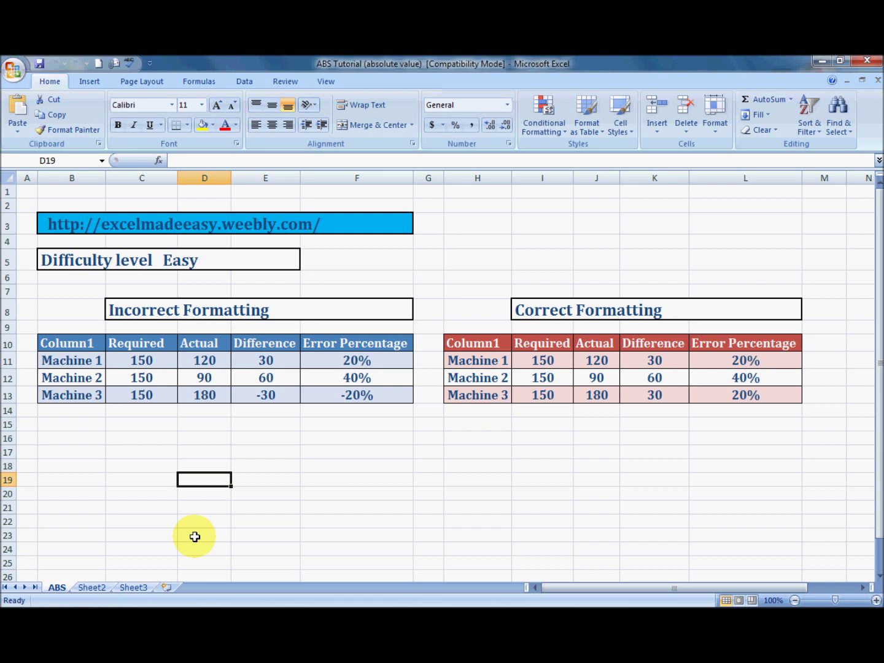
# - Enter 'ABS' in cell D19, then clear it again
pyautogui.write('ABS')
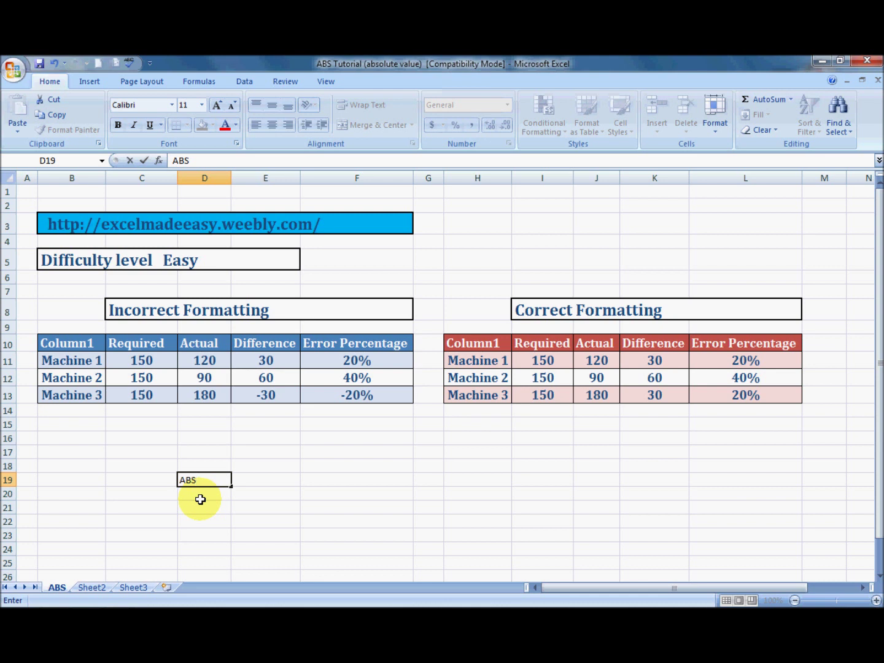
pyautogui.press('Tab')
pyautogui.press('Left')
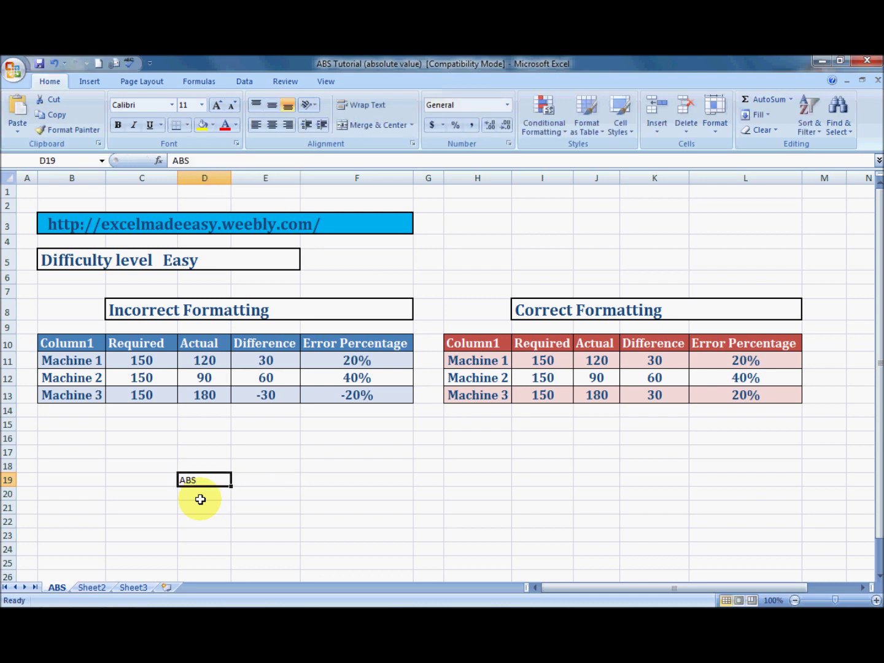
pyautogui.press('Delete')
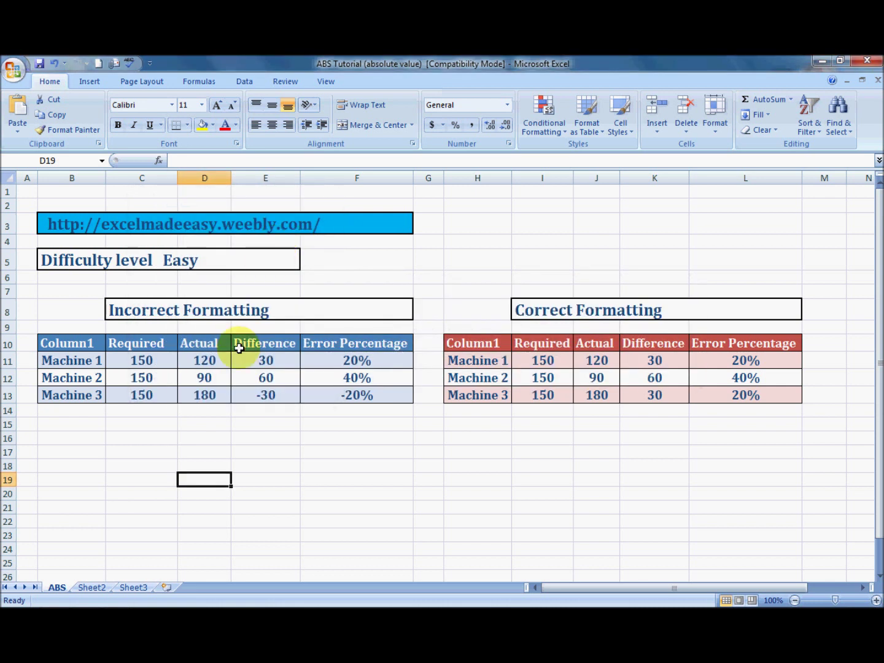
# - Scroll through the Excel Made Easy website, then return to the ABS Tutorial workbook
pyautogui.click(62, 597)
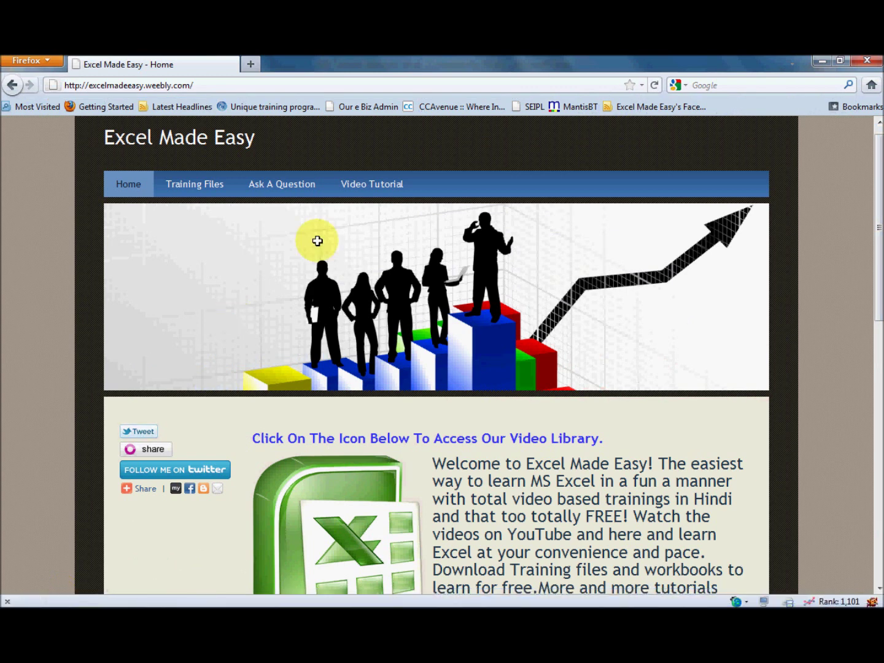
pyautogui.scroll(-5, 318, 241)
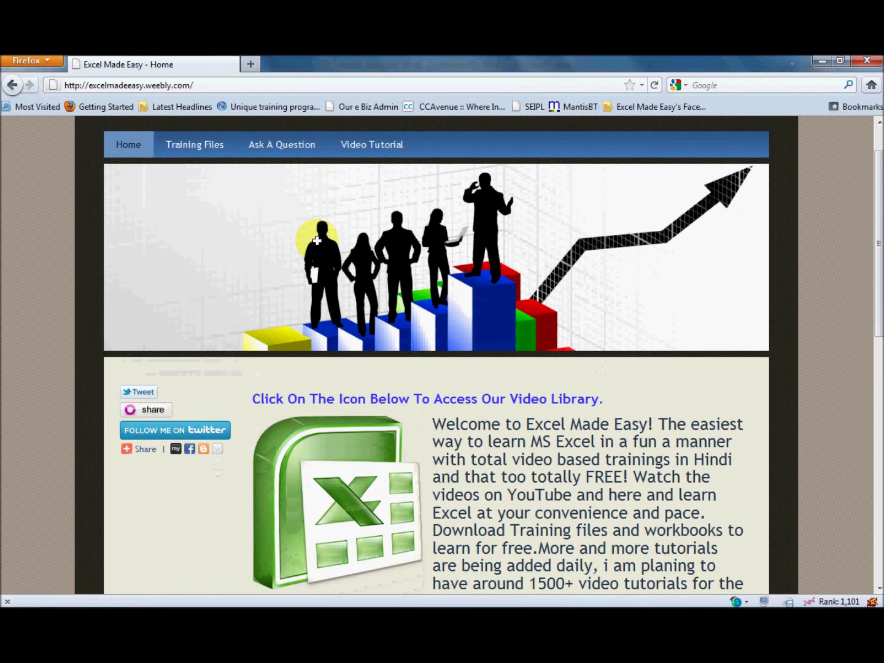
pyautogui.scroll(-3, 318, 241)
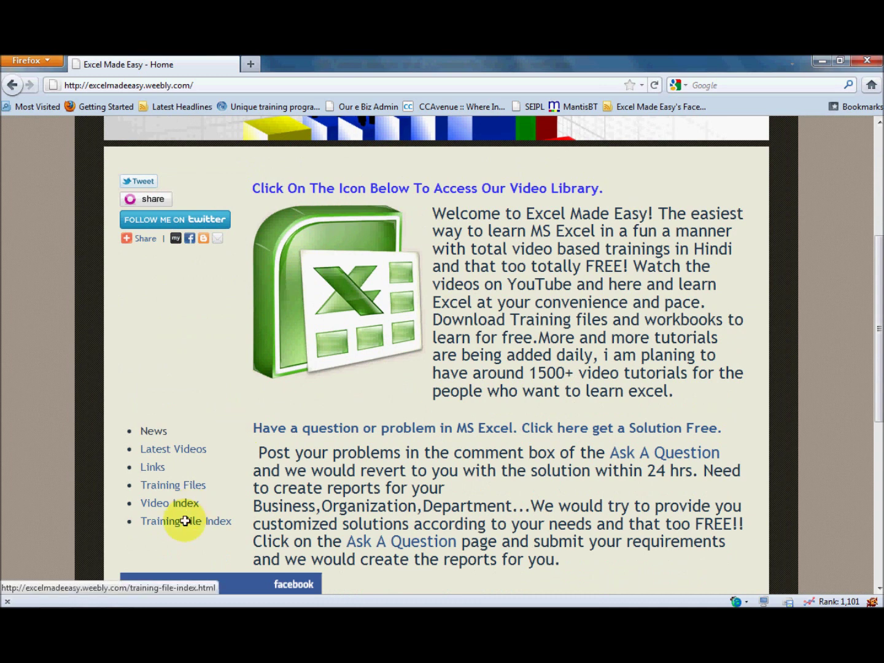
pyautogui.scroll(6, 185, 521)
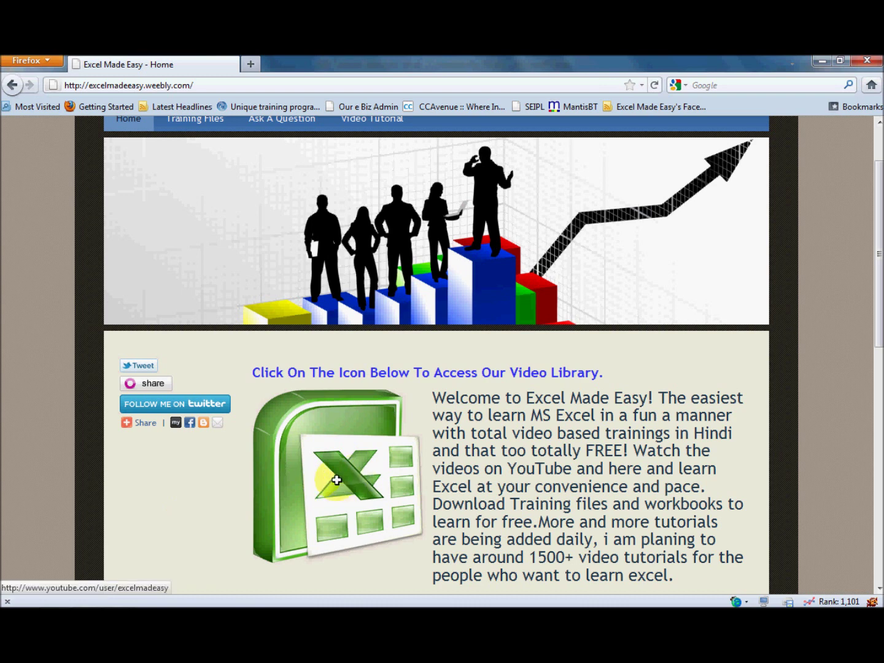
pyautogui.scroll(-1, 336, 479)
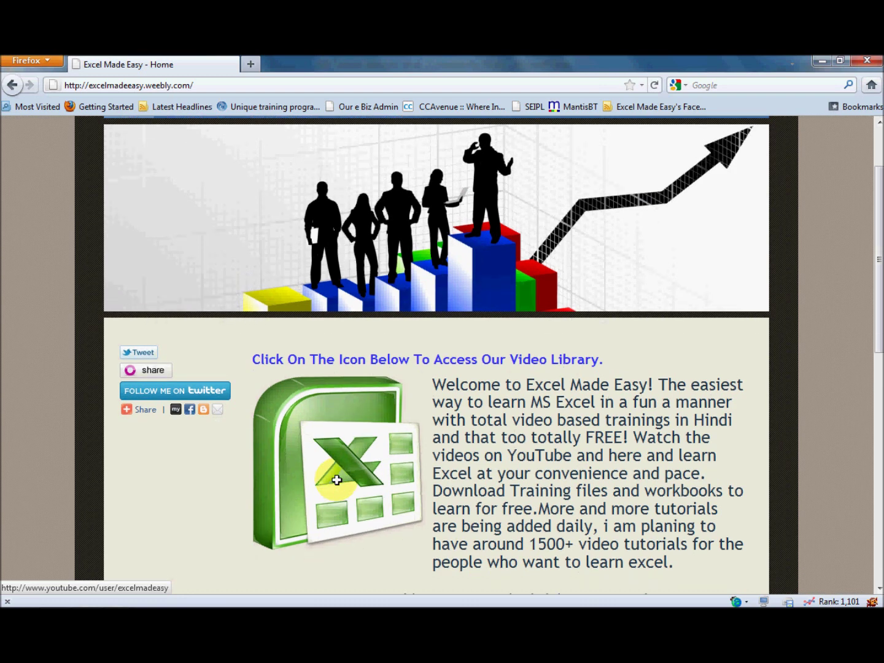
pyautogui.scroll(-2, 337, 479)
pyautogui.scroll(-4, 337, 479)
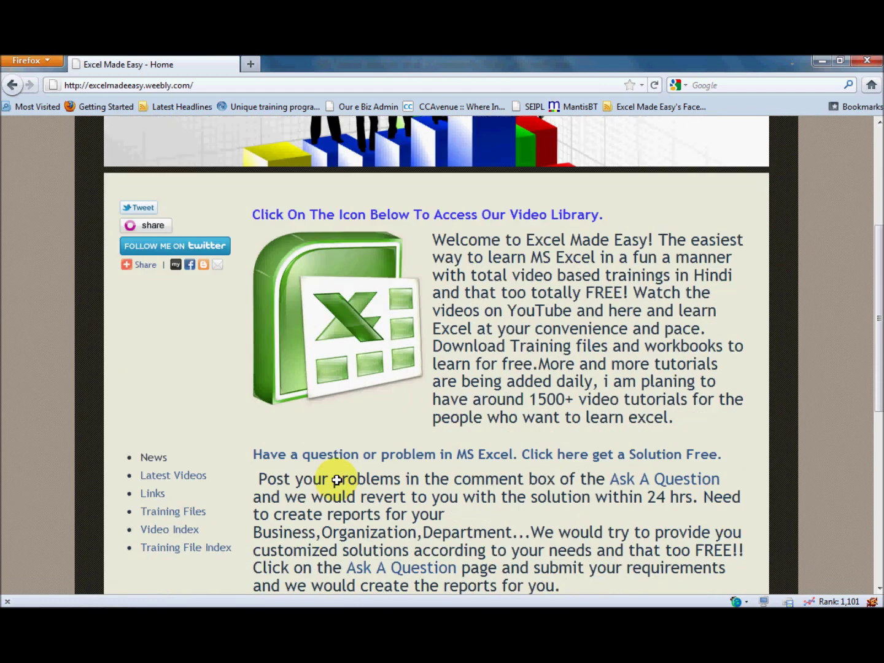
pyautogui.scroll(-4, 337, 480)
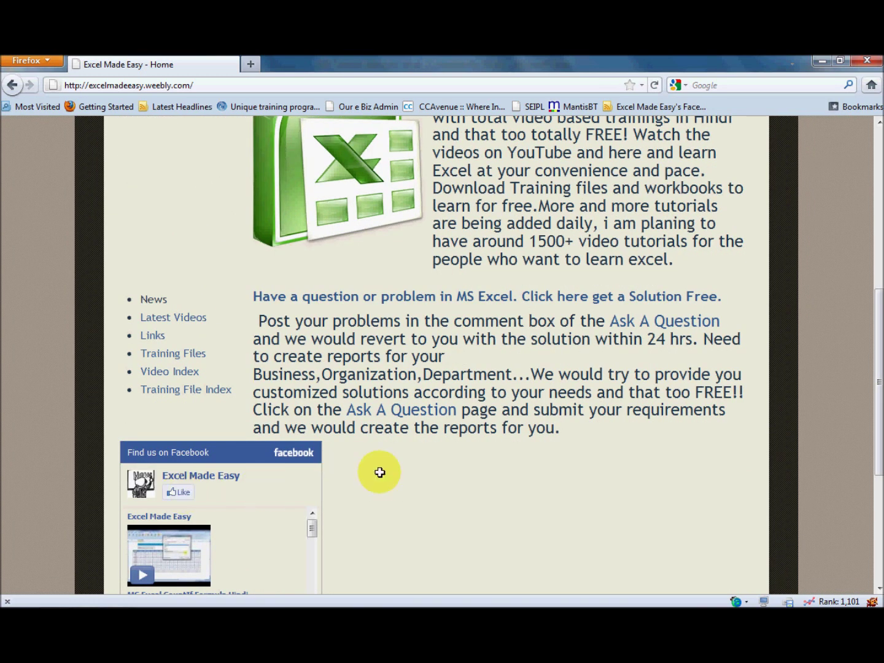
pyautogui.hotkey('alt', 'Tab')
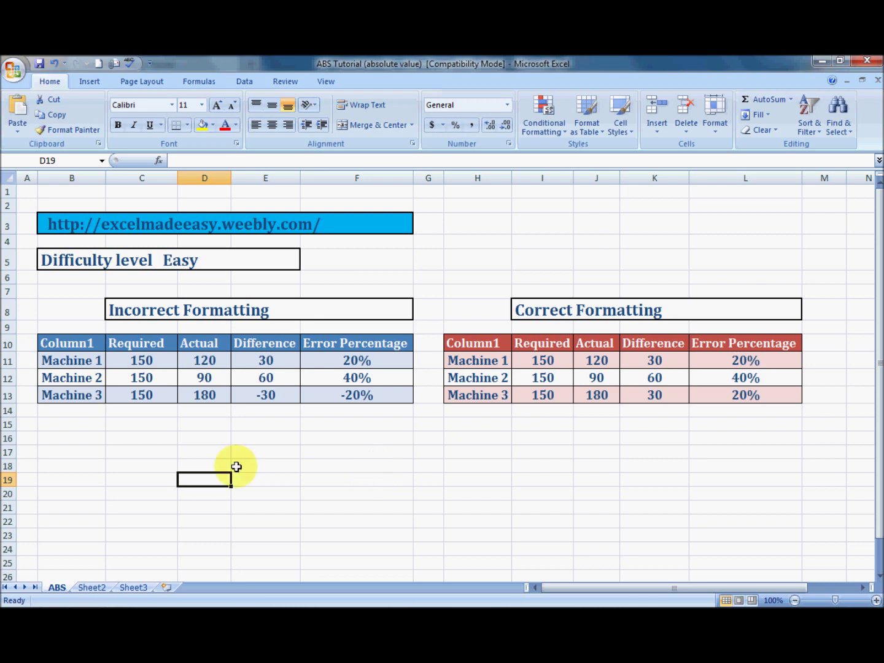
# - Review the Machine 1–3 labels, Required 150 and Actual values 120, 90 and 180
pyautogui.press('Up')
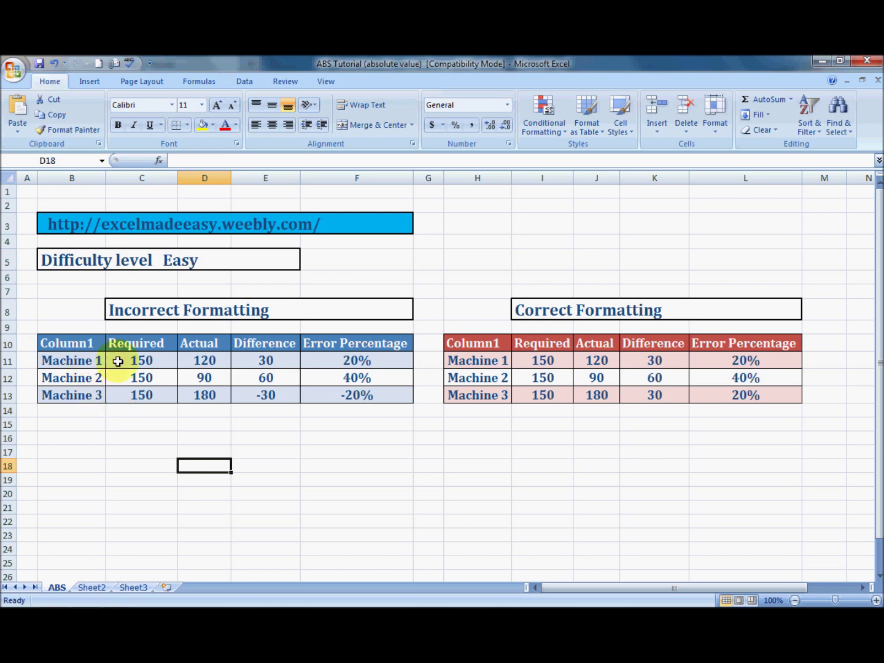
pyautogui.click(92, 362)
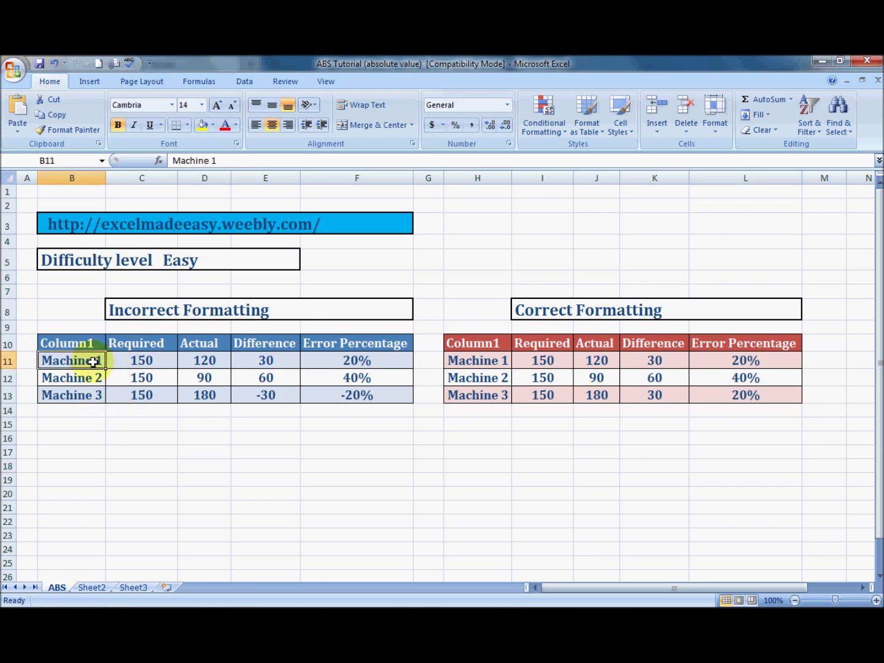
pyautogui.click(73, 377)
pyautogui.click(77, 395)
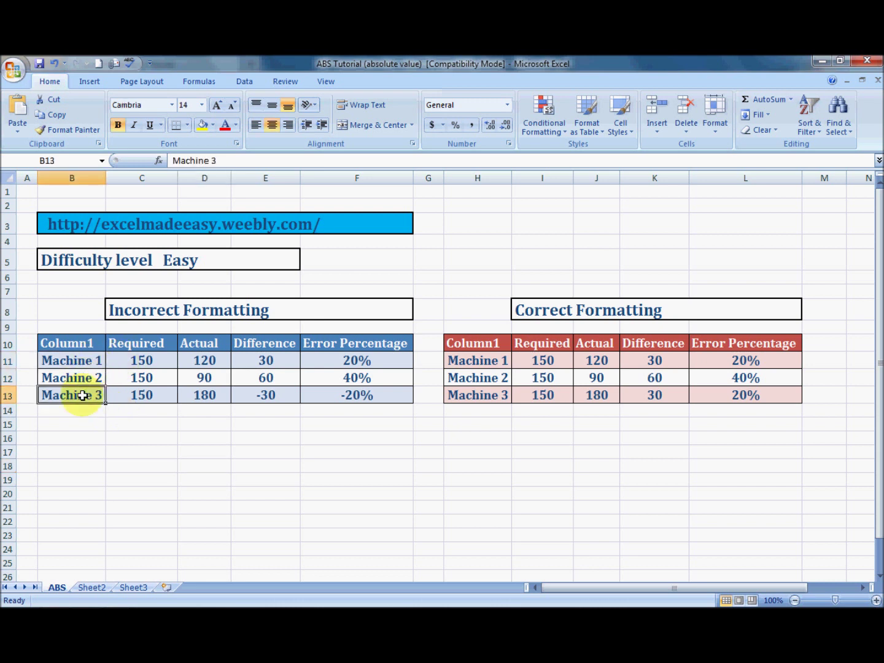
pyautogui.click(157, 343)
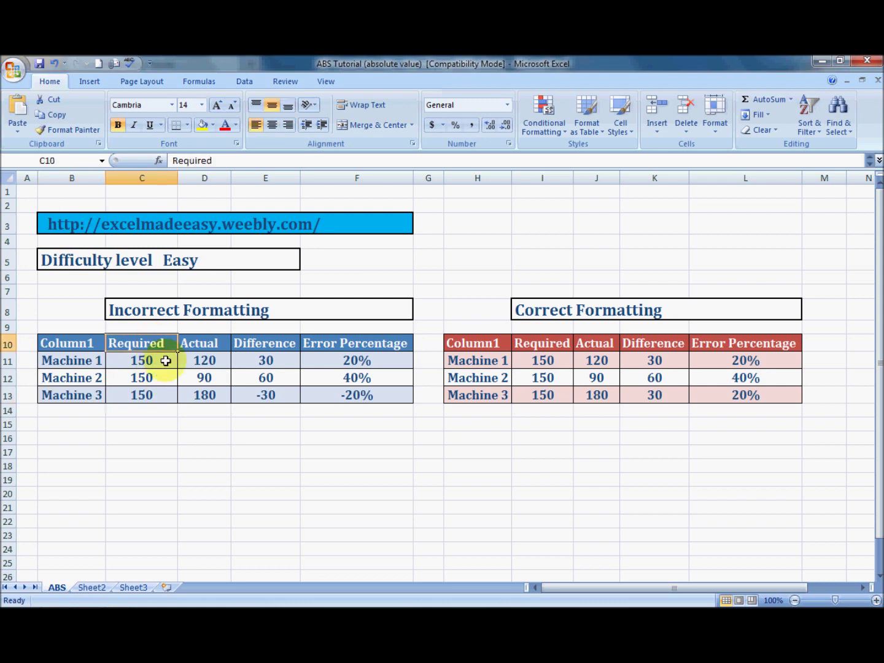
pyautogui.click(165, 361)
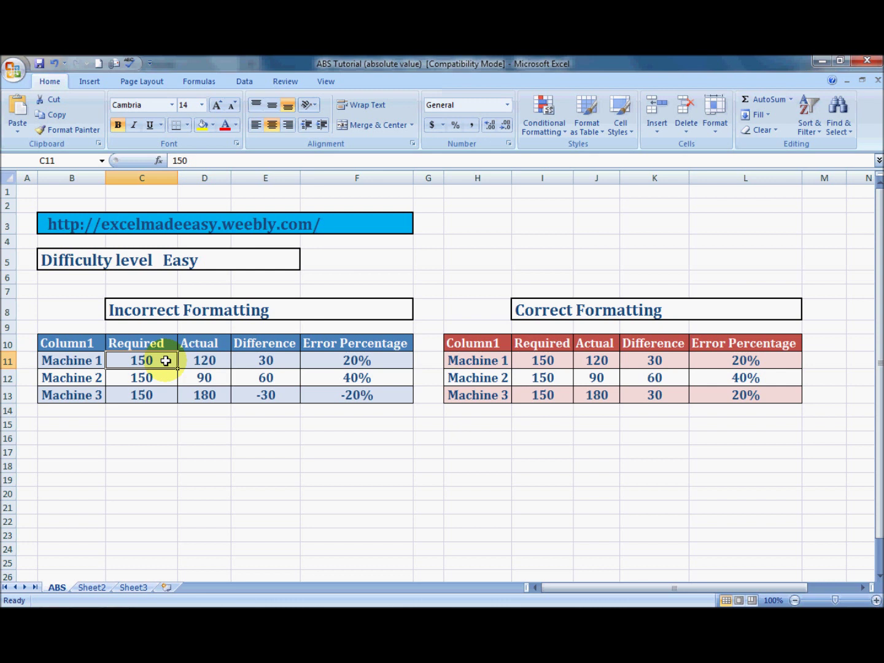
pyautogui.click(211, 360)
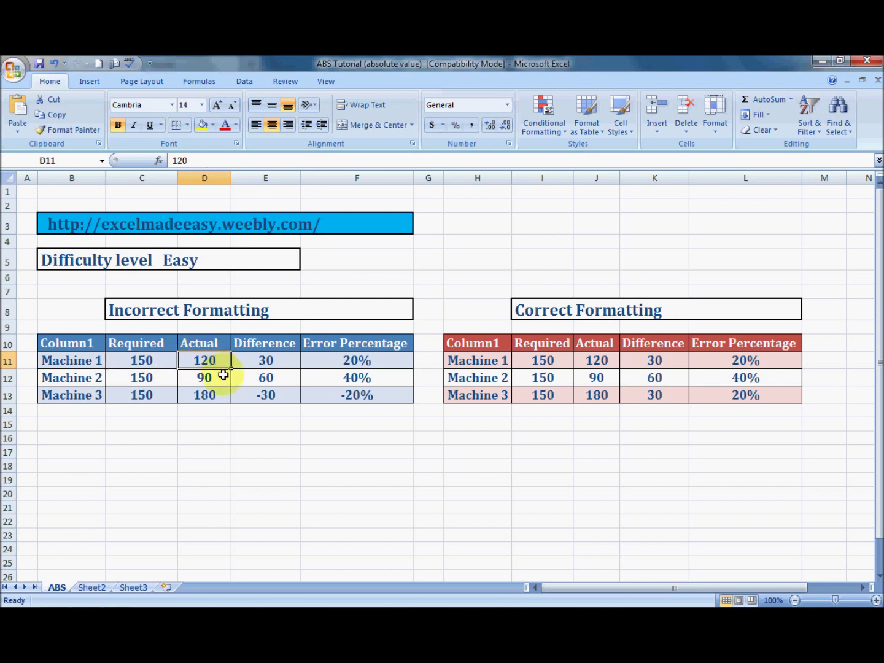
pyautogui.click(222, 375)
pyautogui.click(206, 395)
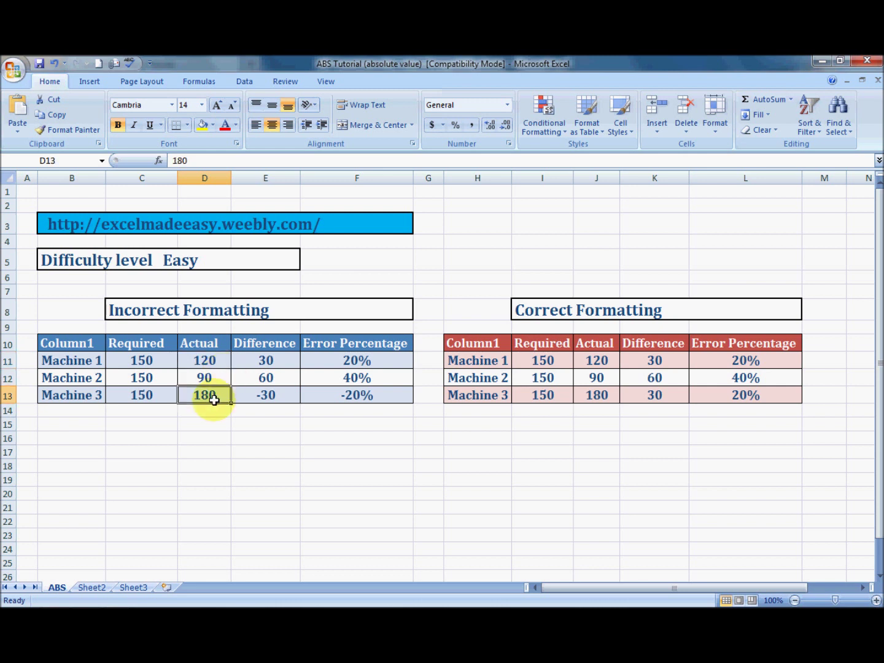
# - Check the Difference formulas in E11, E12 and E13, ending on E11
pyautogui.click(284, 357)
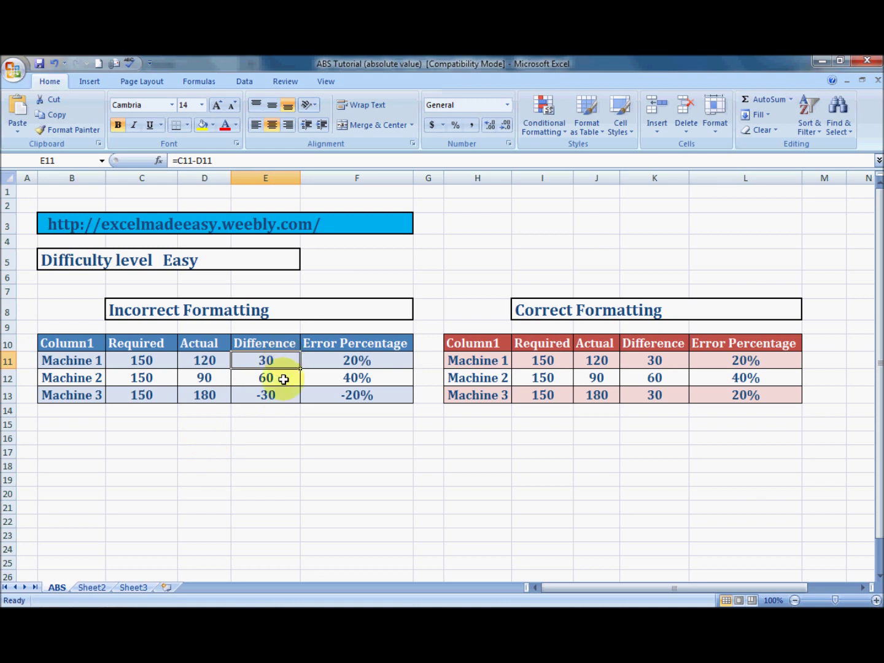
pyautogui.click(284, 379)
pyautogui.click(279, 395)
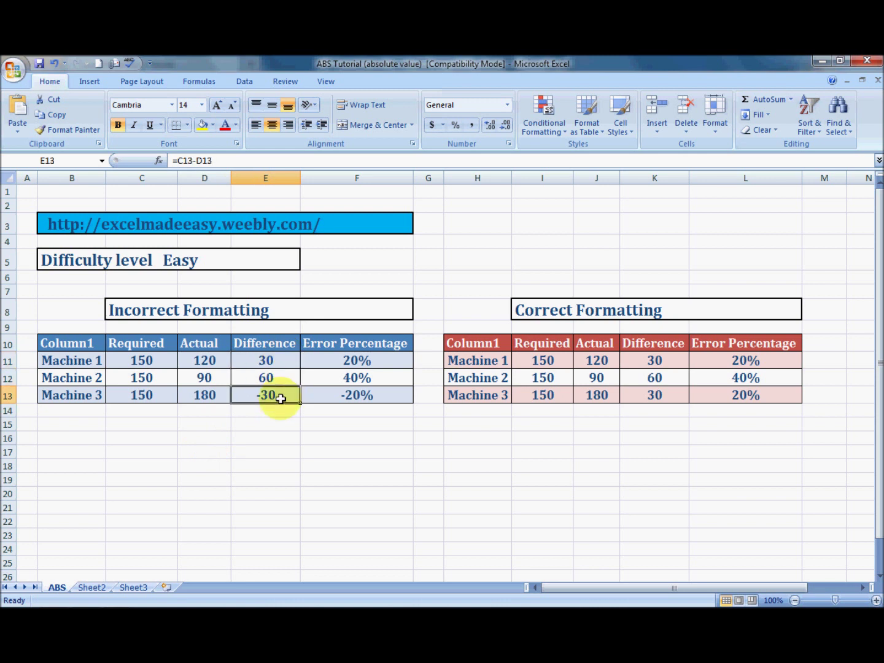
pyautogui.click(281, 353)
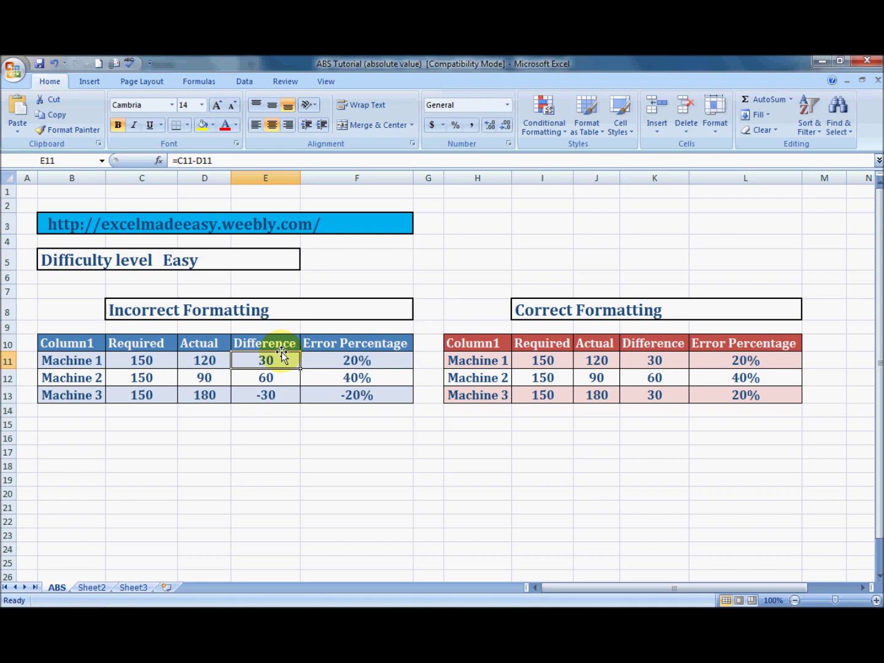
# - Enter =C11-D11 in E11 so Machine 1's Difference shows 30
pyautogui.write('=')
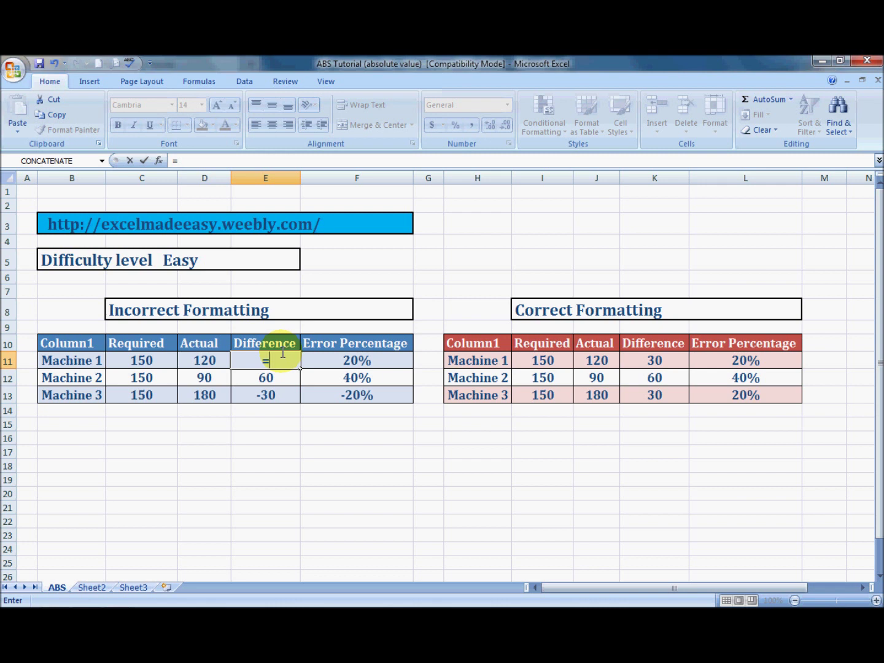
pyautogui.press('Left')
pyautogui.press('Left')
pyautogui.press('Left')
pyautogui.press('Right')
pyautogui.write('-')
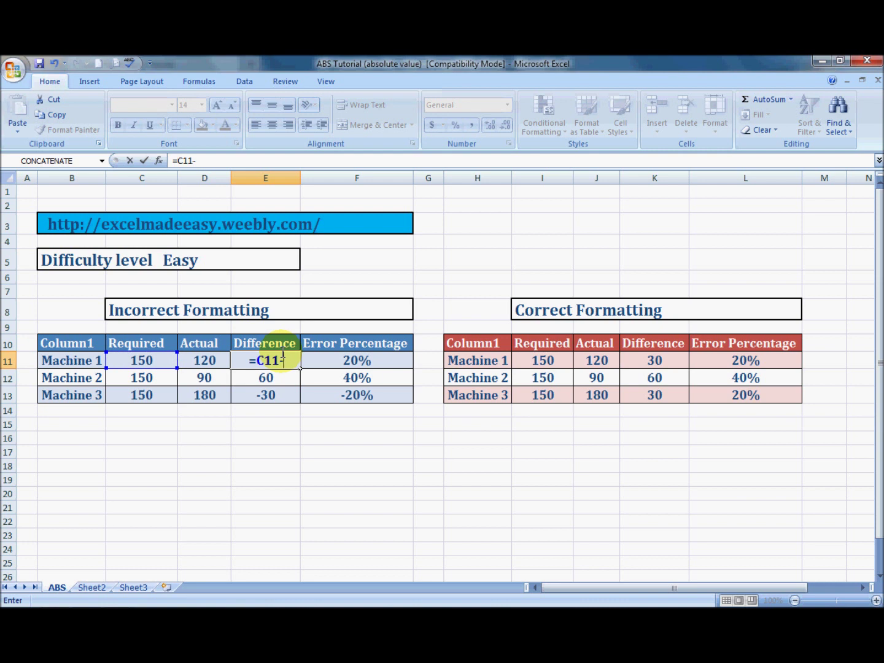
pyautogui.press('Left')
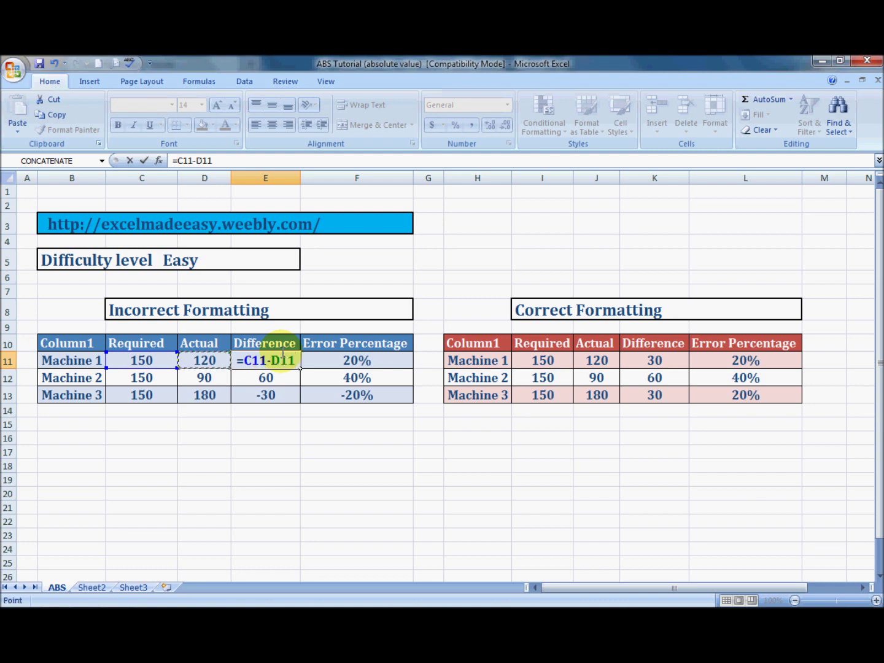
pyautogui.press('Return')
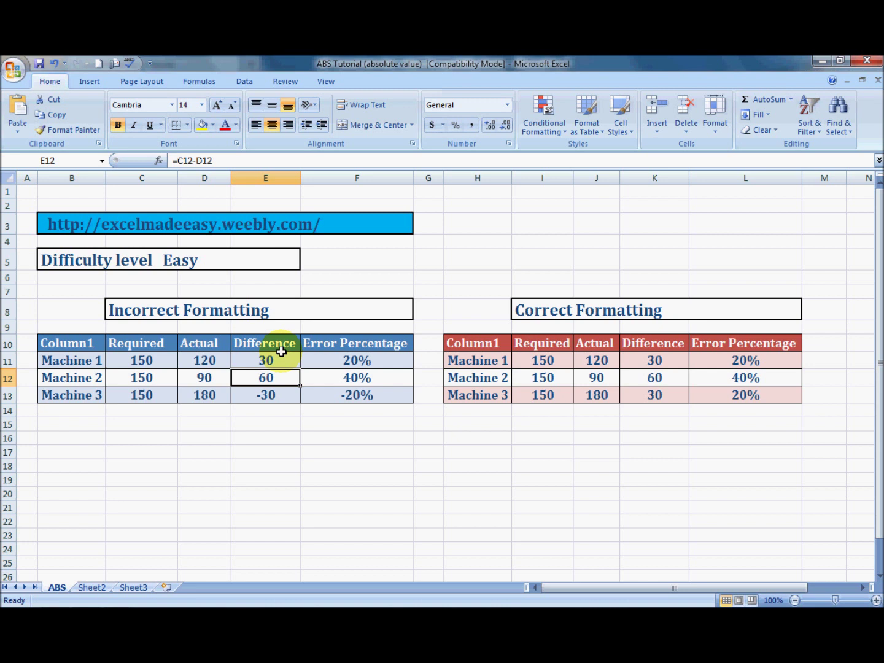
pyautogui.press('Up')
pyautogui.press('Right')
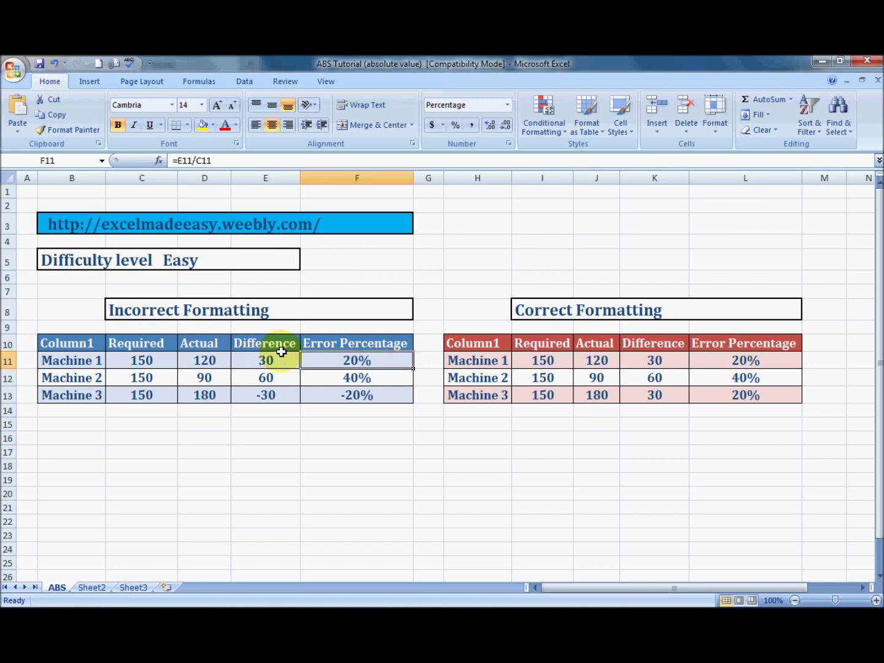
pyautogui.press('Left')
pyautogui.press('Right')
pyautogui.press('Left')
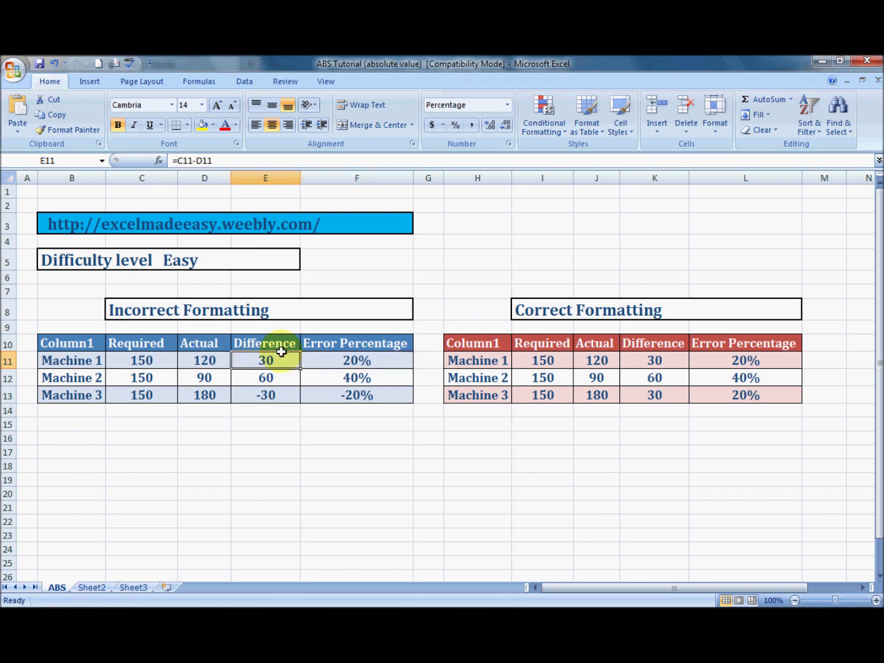
pyautogui.press('Left')
pyautogui.press('Left')
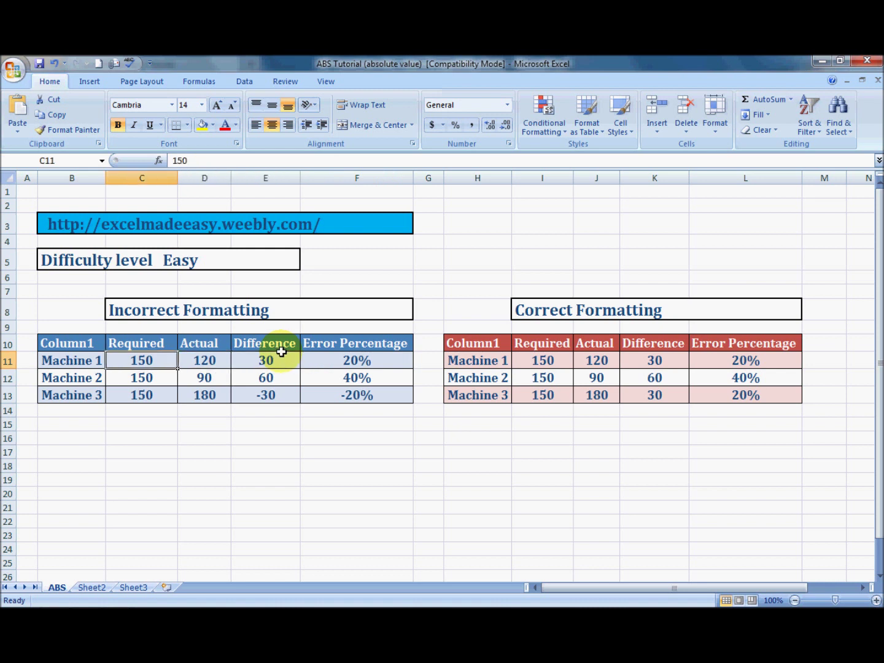
pyautogui.press('Right')
pyautogui.press('Right')
pyautogui.press('Right')
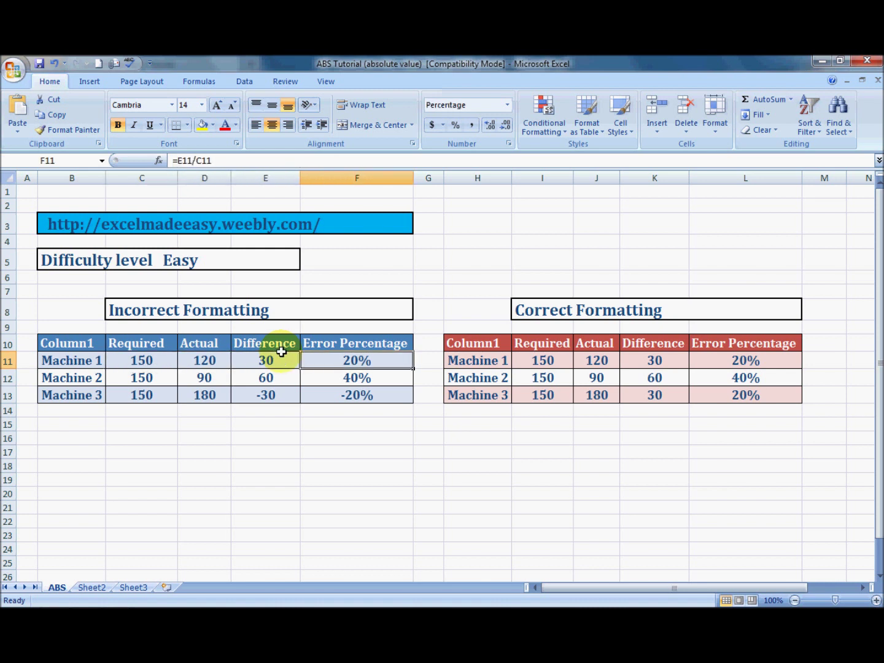
pyautogui.write('=')
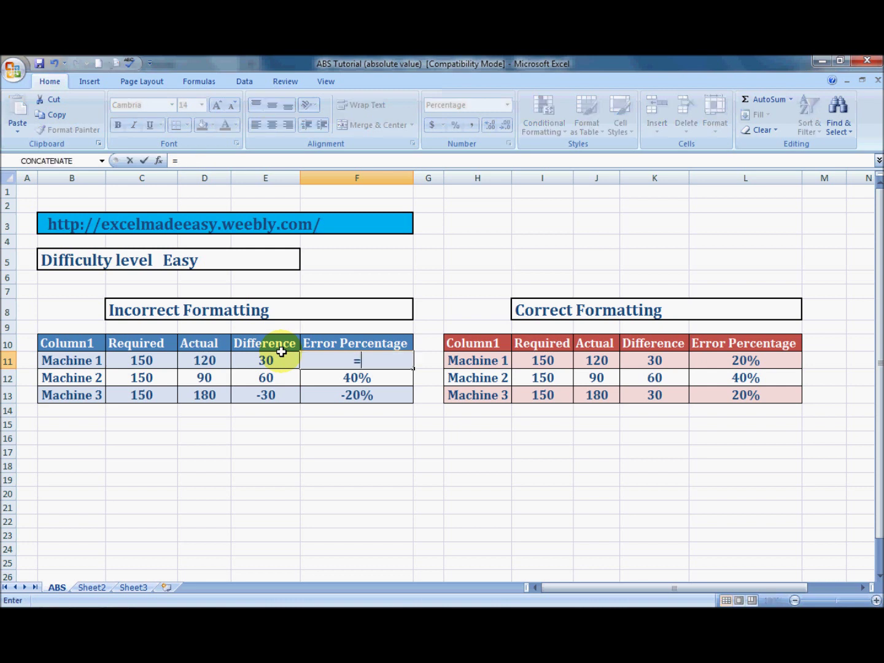
pyautogui.press('Left')
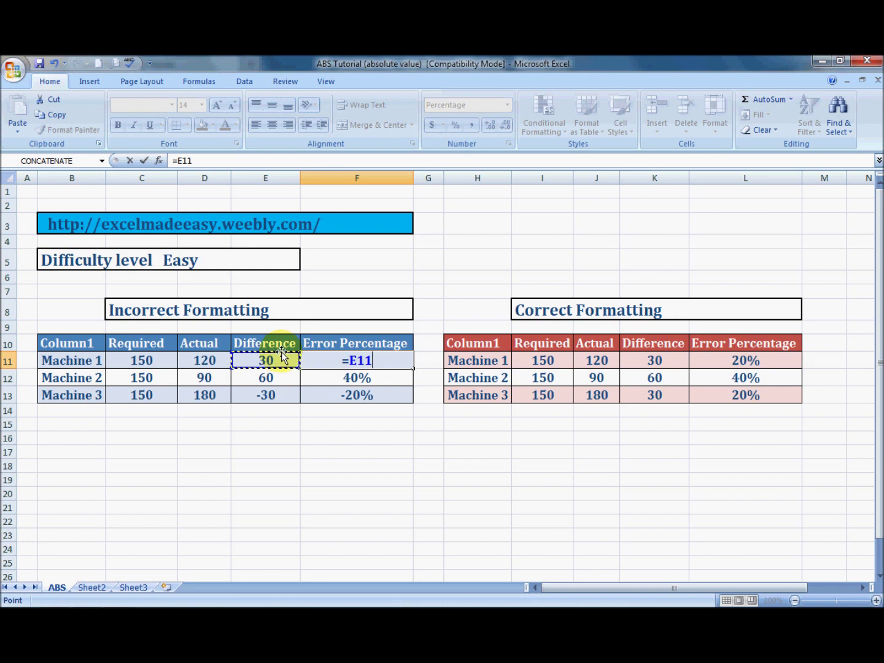
pyautogui.write('/')
pyautogui.press('Left')
pyautogui.press('Left')
pyautogui.press('Left')
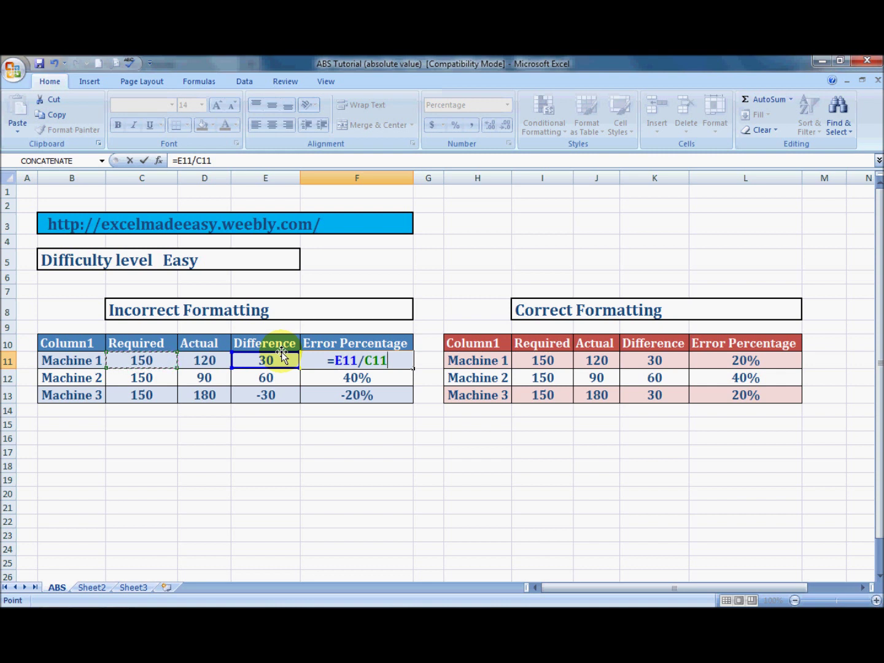
pyautogui.press('Return')
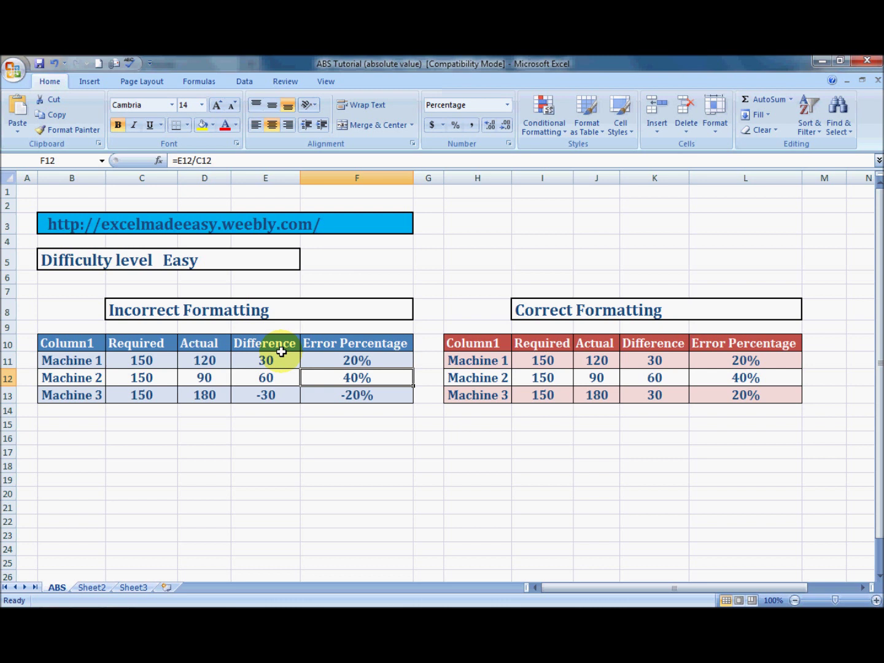
pyautogui.press('Left')
pyautogui.press('Left')
pyautogui.press('Left')
pyautogui.press('Right')
pyautogui.press('Right')
pyautogui.press('Right')
pyautogui.press('Up')
pyautogui.press('Left')
pyautogui.press('Down')
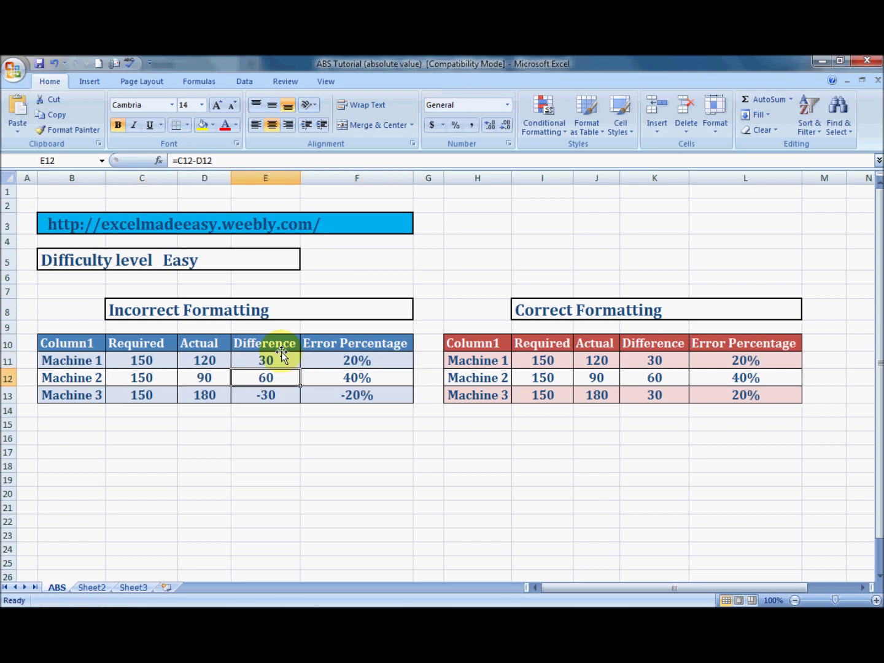
pyautogui.press('Down')
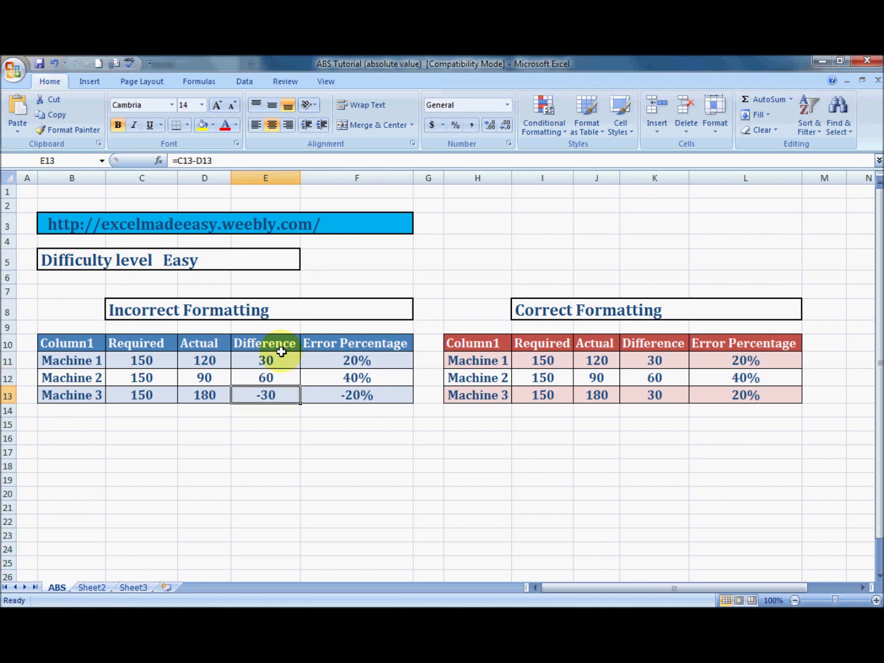
pyautogui.press('Down')
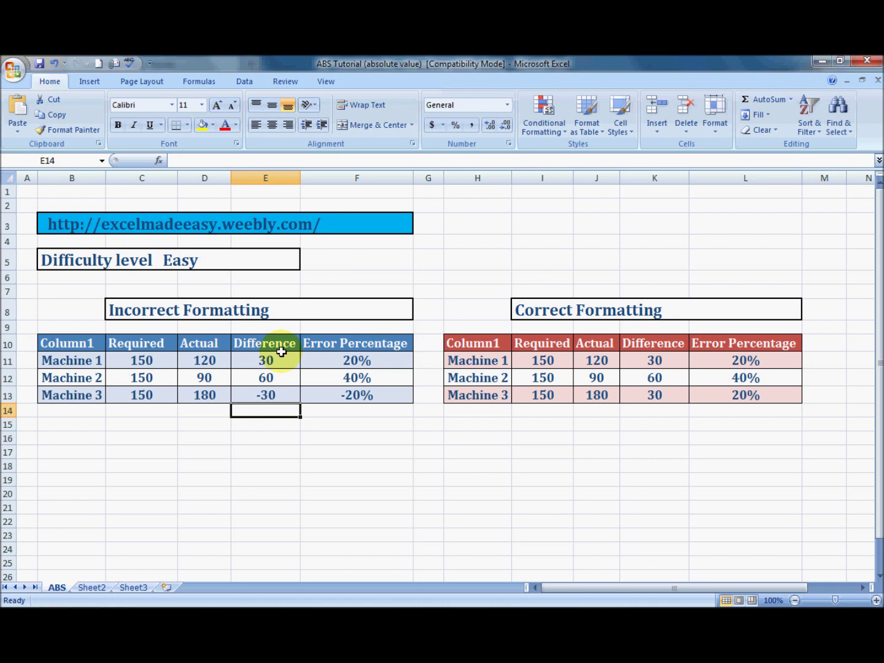
# - Enter =AVERAGE(E11:E13) in E15, giving 20 for the incorrect table
pyautogui.press('Down')
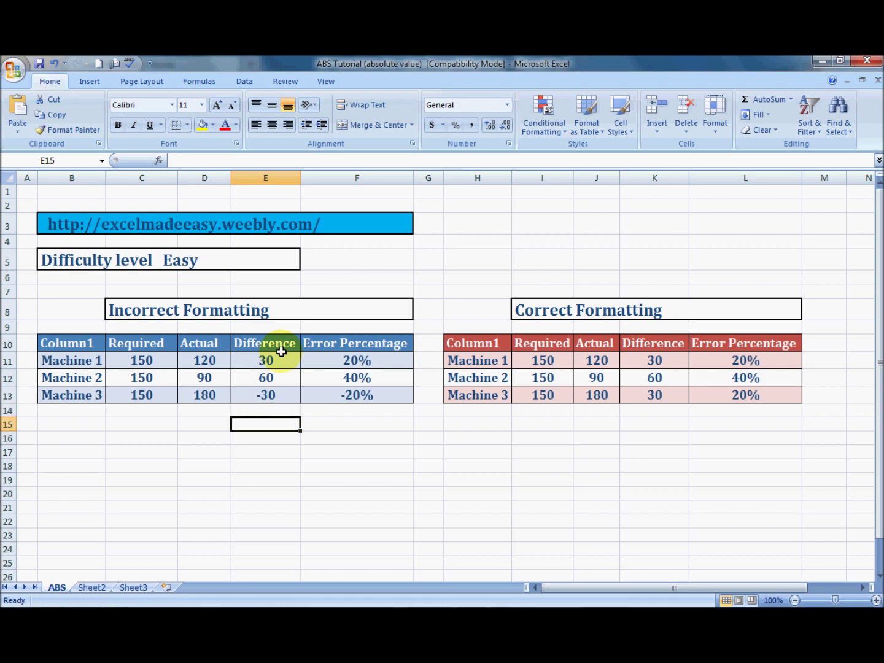
pyautogui.write('=average')
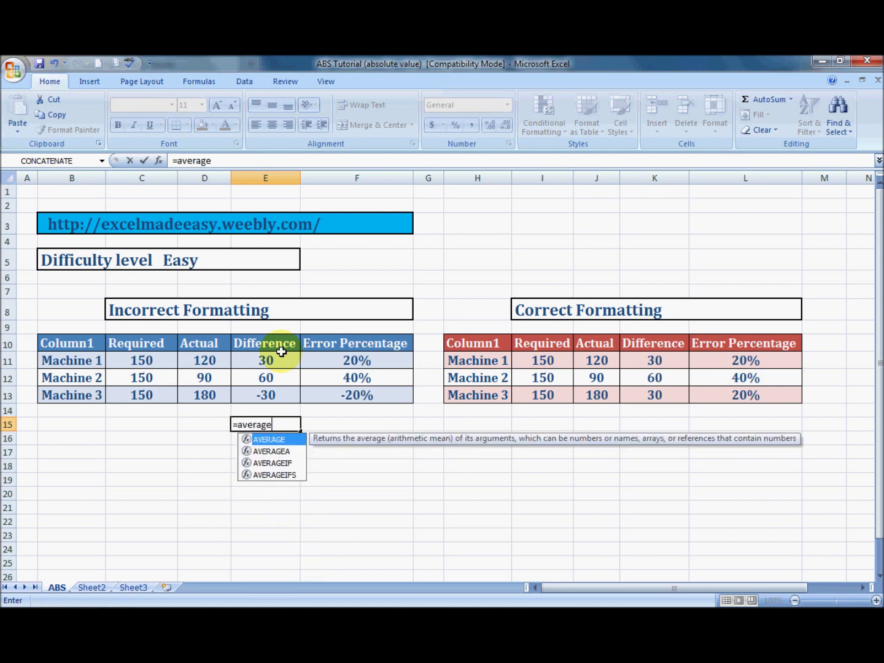
pyautogui.write('(')
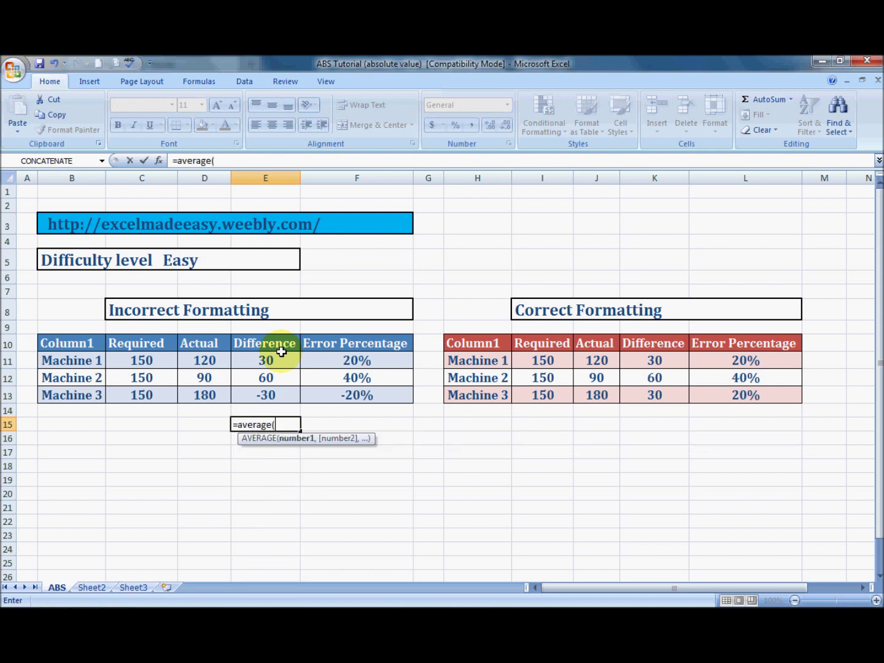
pyautogui.press('Up')
pyautogui.press('Up')
pyautogui.hotkey('shift', 'Up')
pyautogui.hotkey('shift', 'Up')
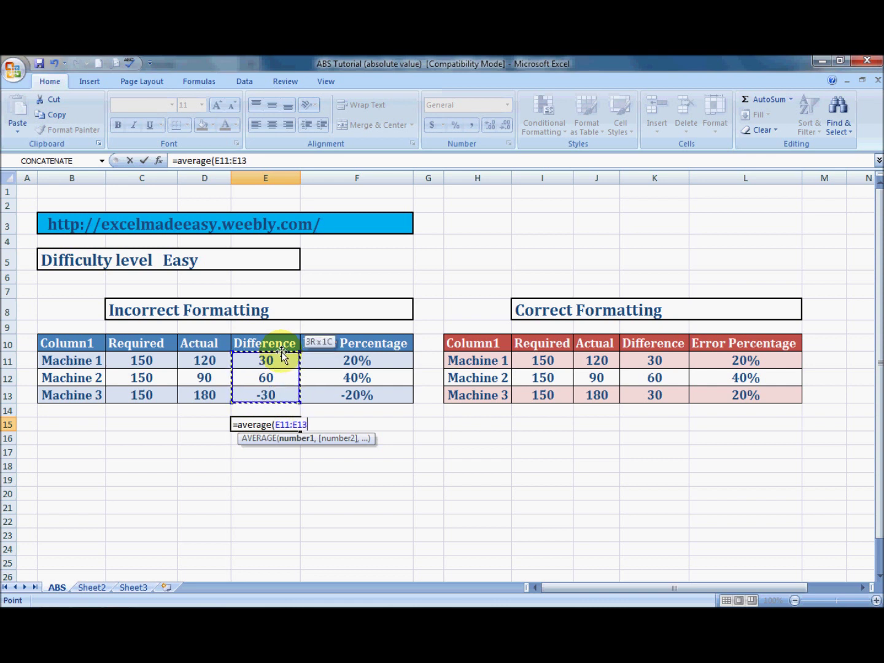
pyautogui.press('Return')
pyautogui.press('Up')
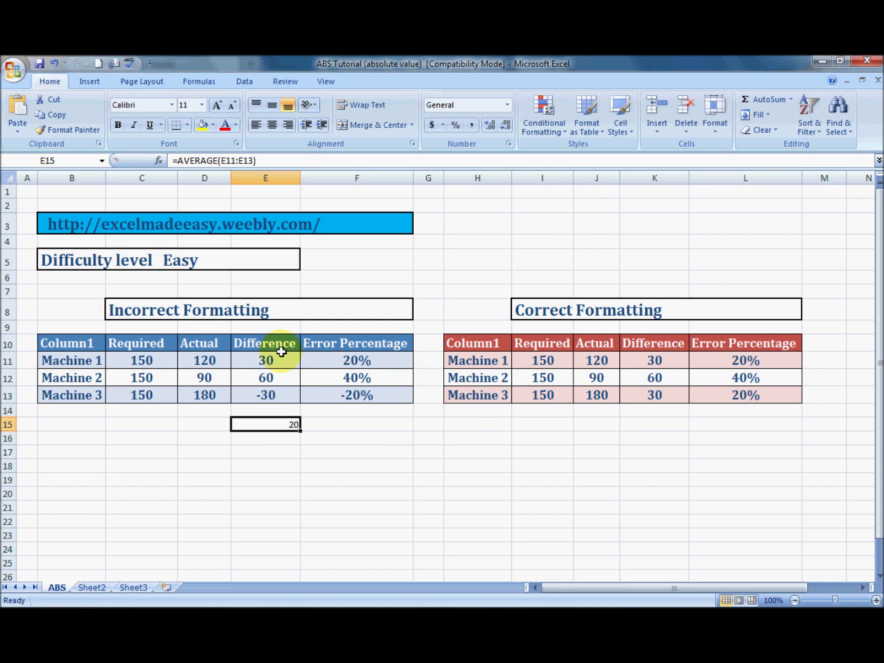
# - Enter =AVERAGE(K11:K13) in K15, giving 40, and compare both averages
pyautogui.press('Right')
pyautogui.press('Right')
pyautogui.press('Right')
pyautogui.press('Right')
pyautogui.press('Right')
pyautogui.press('Right')
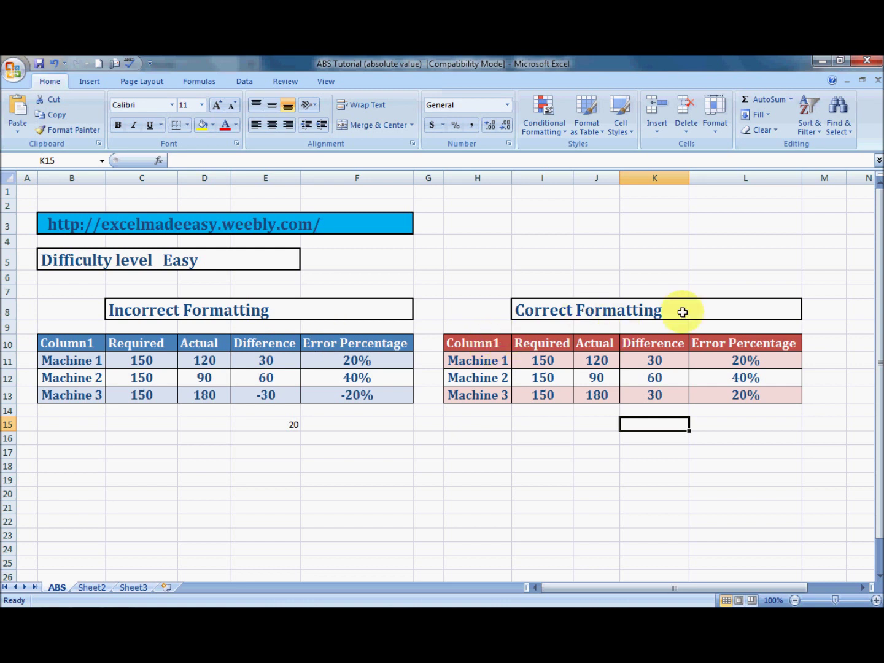
pyautogui.write('=aver')
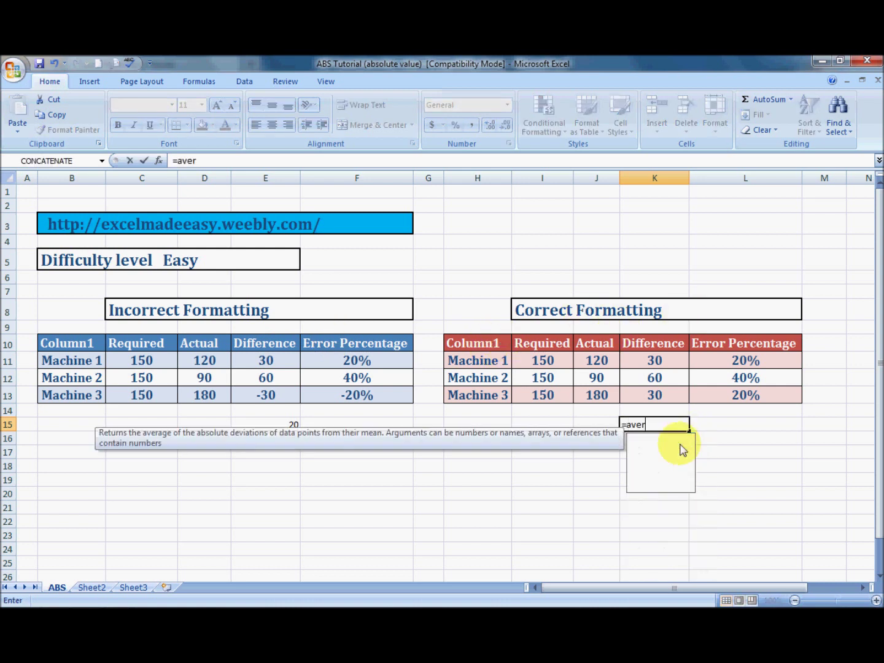
pyautogui.write('age(')
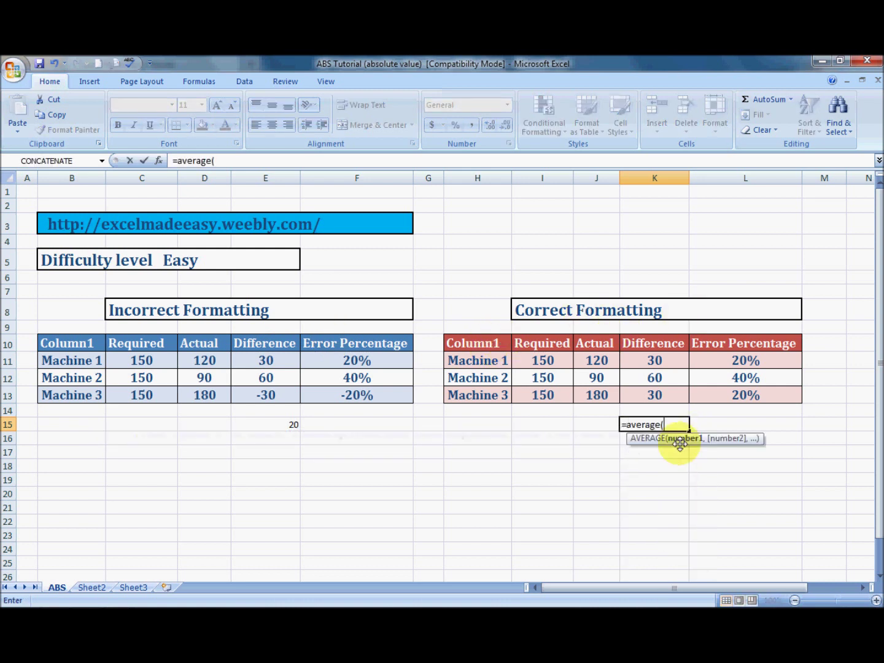
pyautogui.press('Up')
pyautogui.press('Up')
pyautogui.hotkey('shift', 'Up')
pyautogui.hotkey('shift', 'Up')
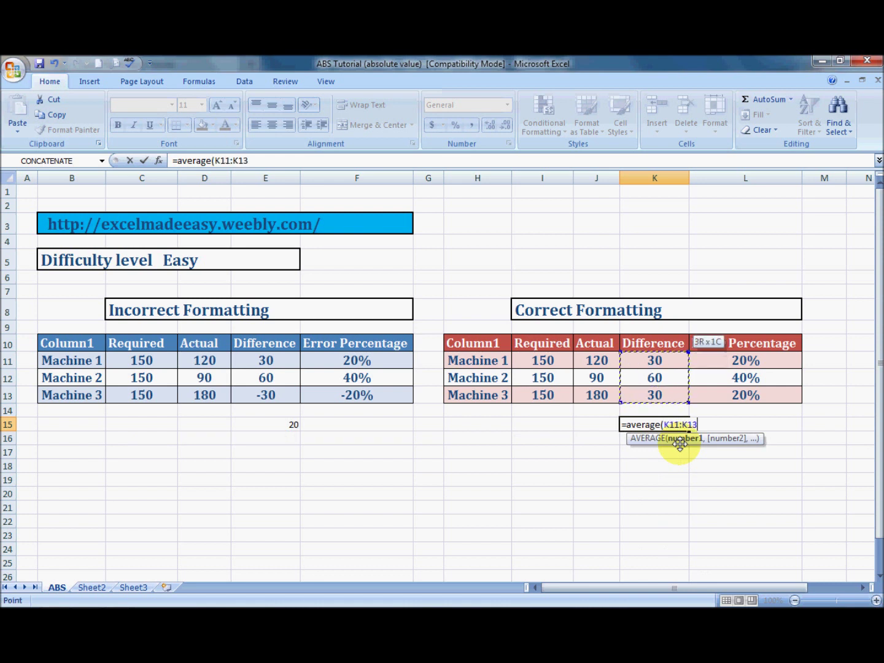
pyautogui.press('Return')
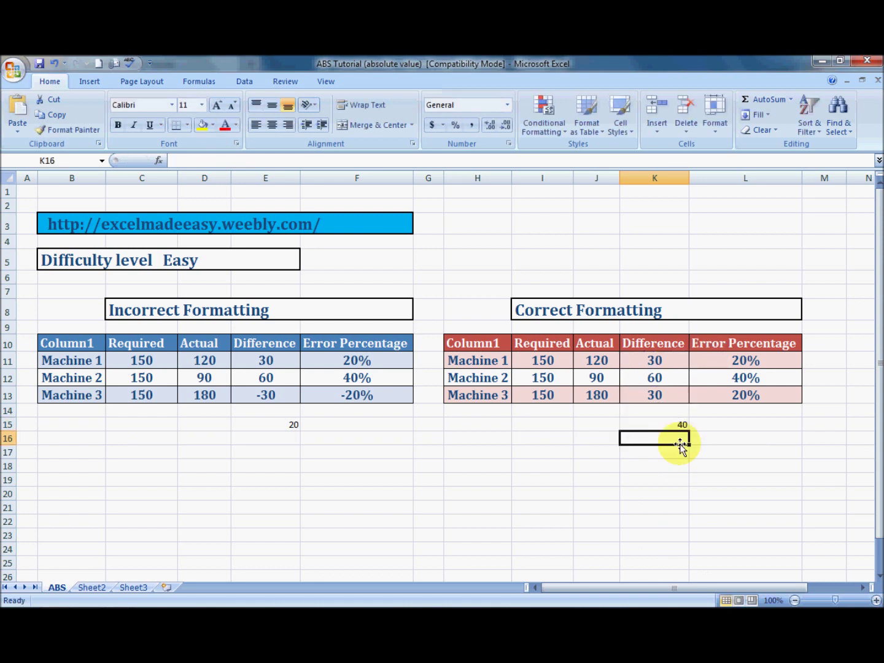
pyautogui.press('Up')
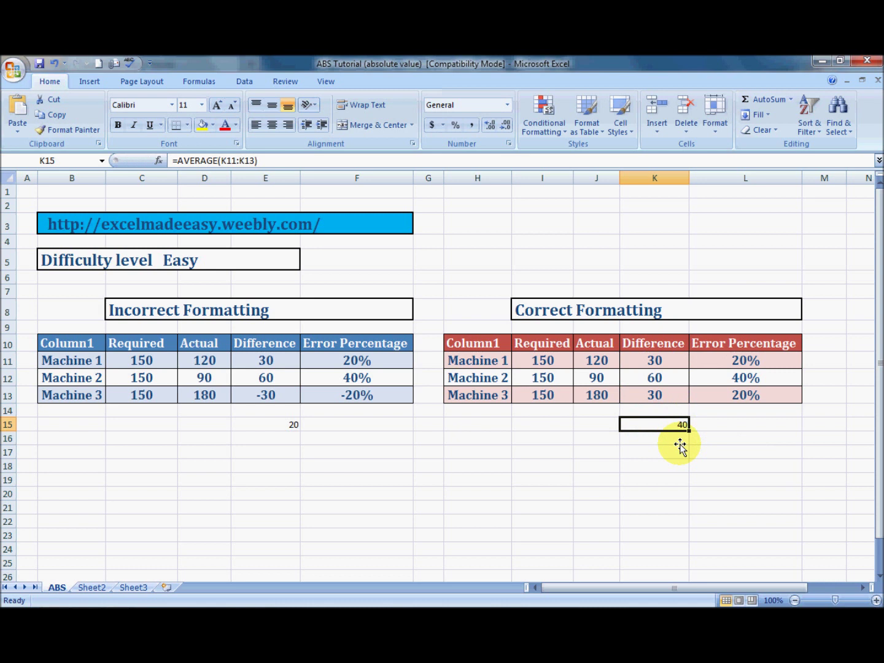
pyautogui.press('Left')
pyautogui.press('Left')
pyautogui.press('Left')
pyautogui.press('Left')
pyautogui.press('Left')
pyautogui.press('Left')
pyautogui.press('Right')
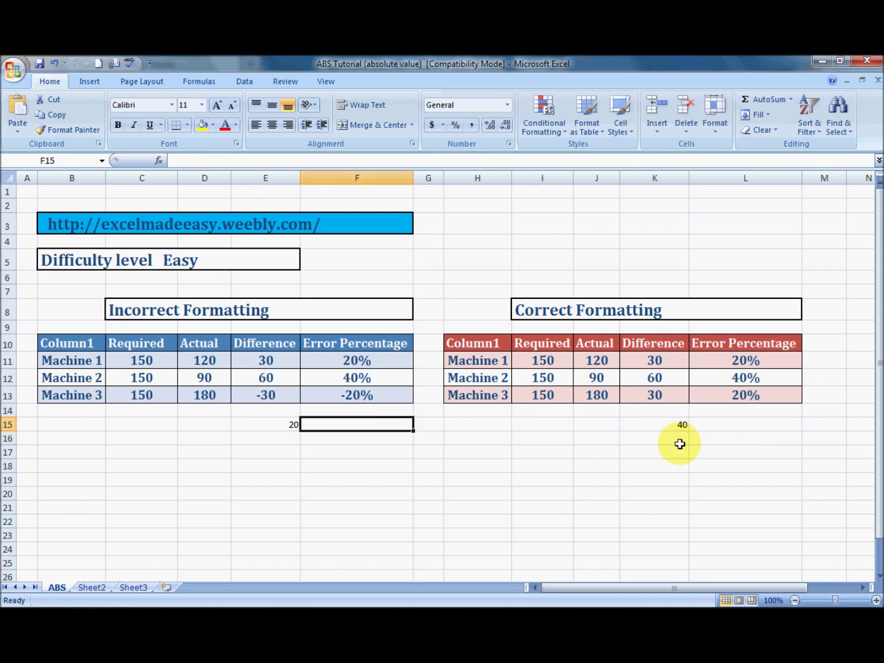
pyautogui.press('Left')
pyautogui.press('Up')
pyautogui.press('Up')
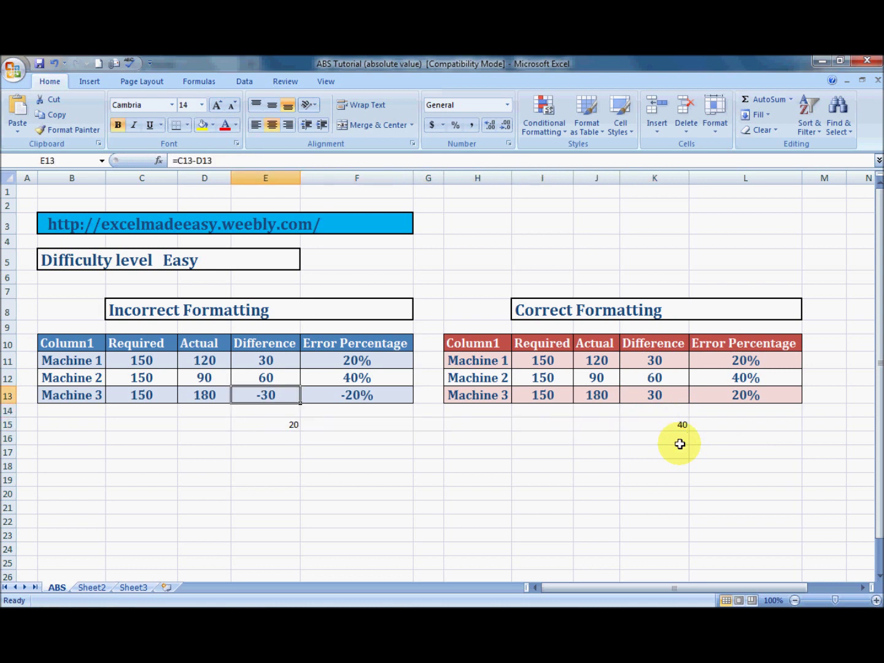
pyautogui.press('Left')
pyautogui.press('Left')
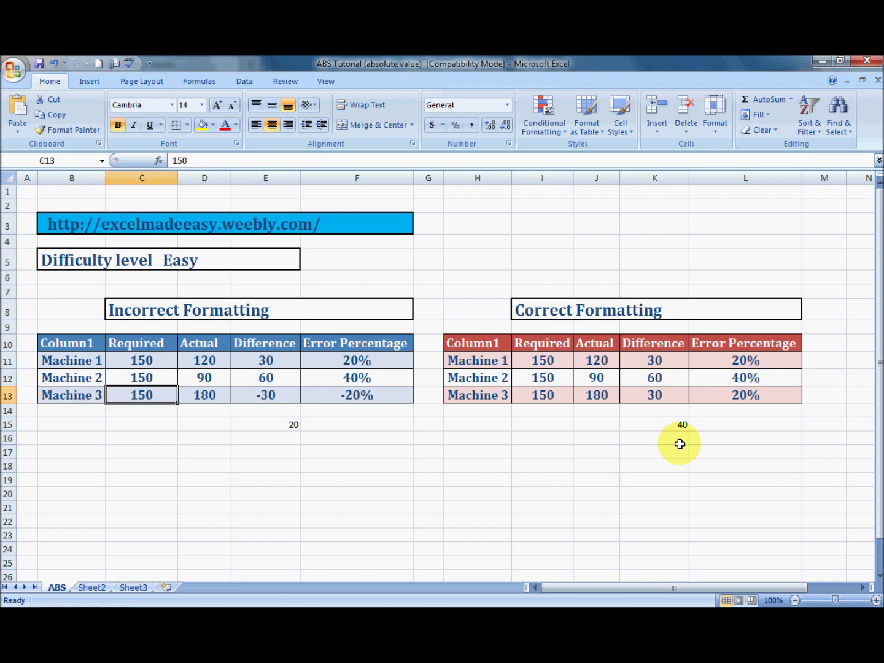
pyautogui.press('Right')
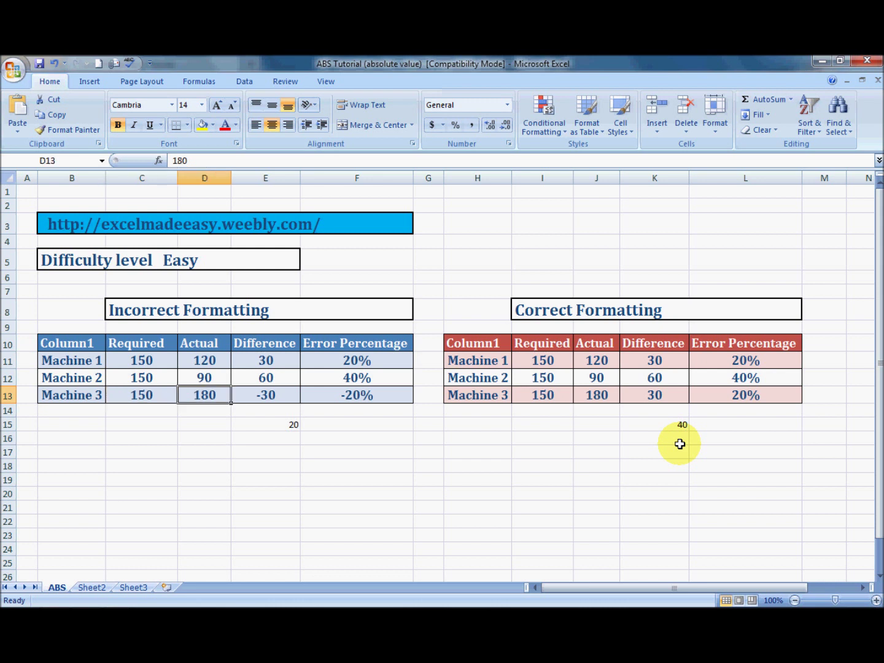
pyautogui.press('Right')
pyautogui.press('Right')
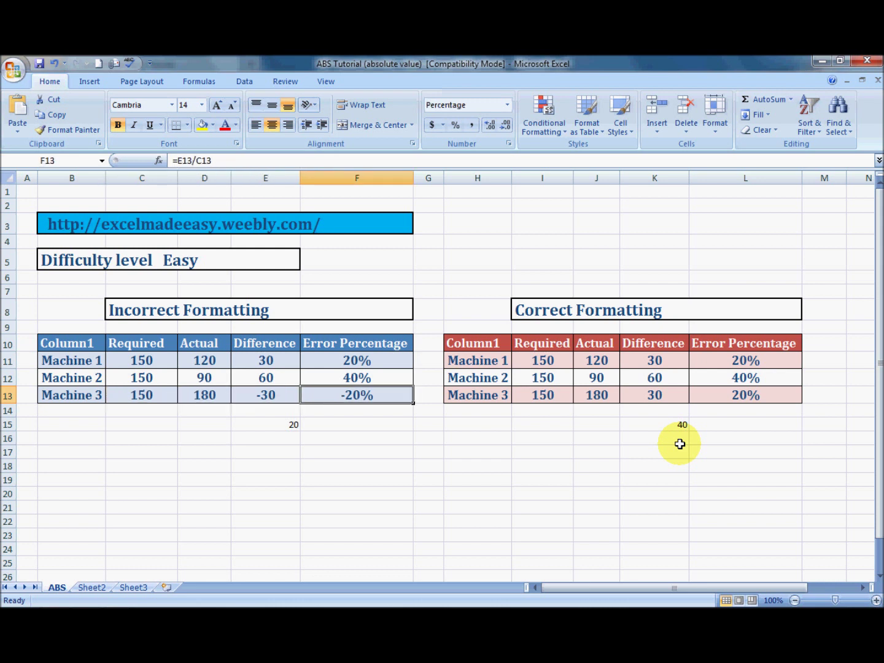
pyautogui.press('Left')
pyautogui.press('Right')
pyautogui.press('Left')
pyautogui.press('Down')
pyautogui.press('Down')
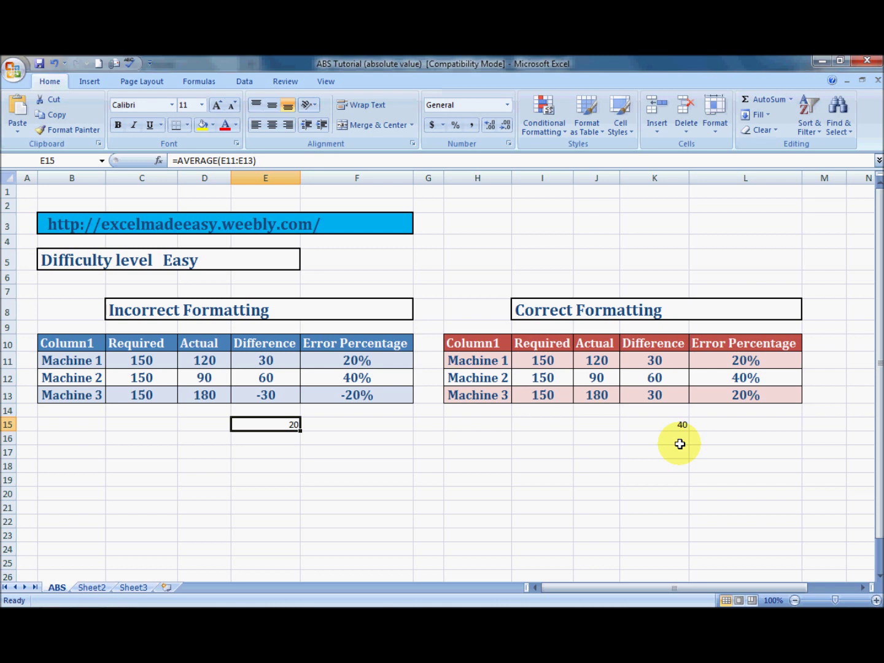
pyautogui.press('Up')
pyautogui.press('Up')
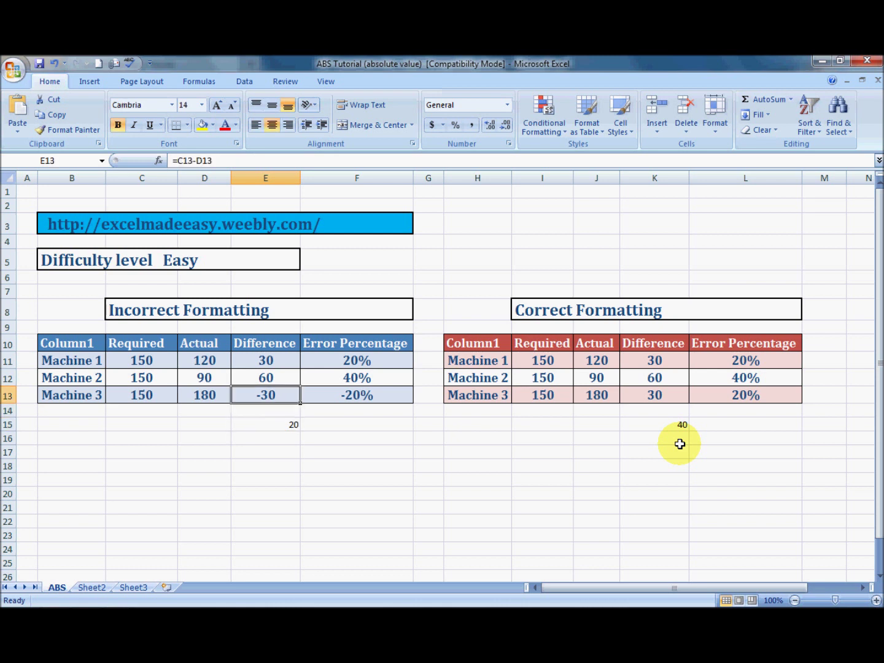
pyautogui.press('Up')
pyautogui.press('Up')
pyautogui.press('Down')
pyautogui.press('Down')
pyautogui.press('Right')
pyautogui.press('Right')
pyautogui.press('Right')
pyautogui.press('Up')
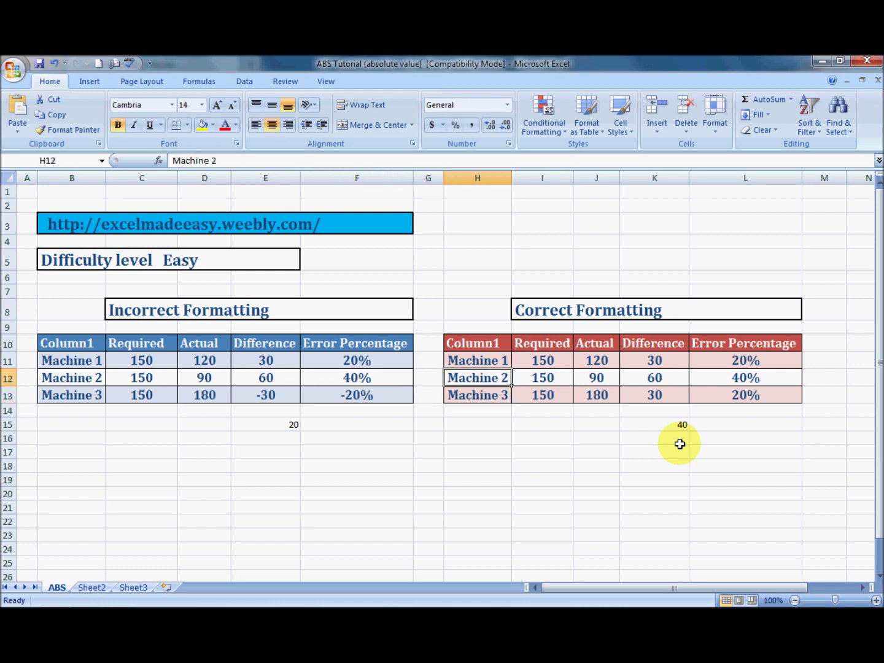
pyautogui.press('Up')
pyautogui.press('Right')
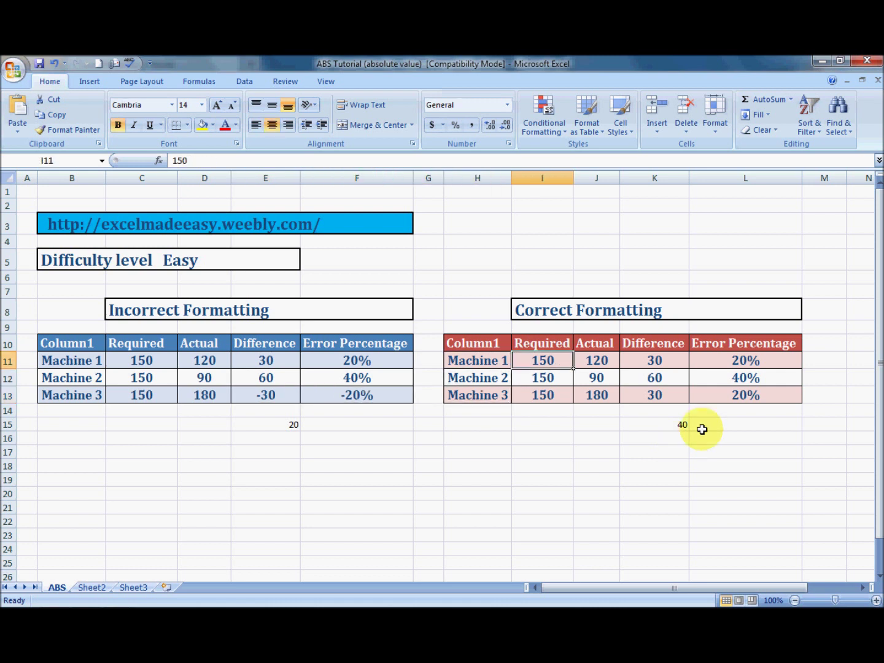
pyautogui.click(599, 361)
pyautogui.press('Right')
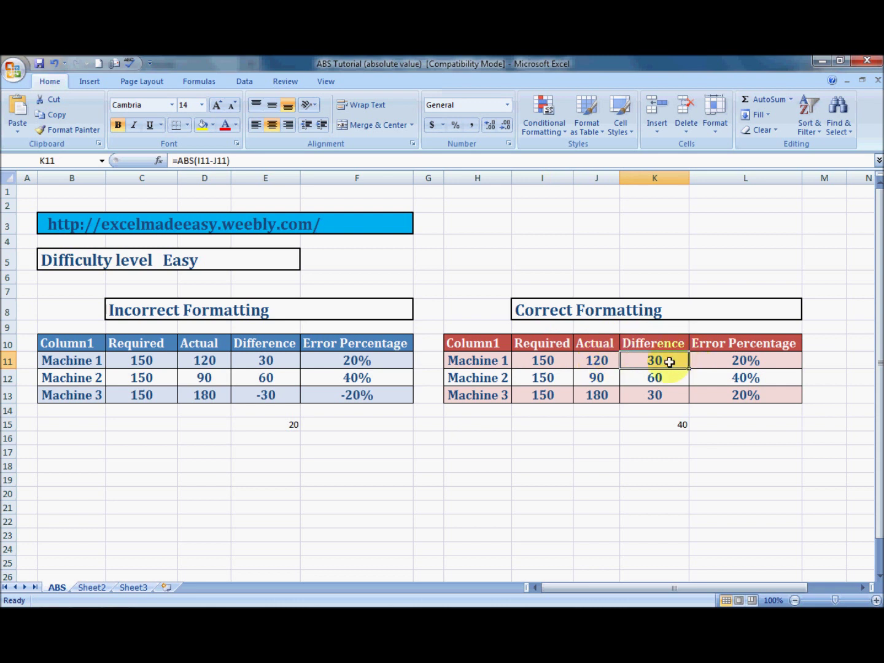
pyautogui.click(270, 361)
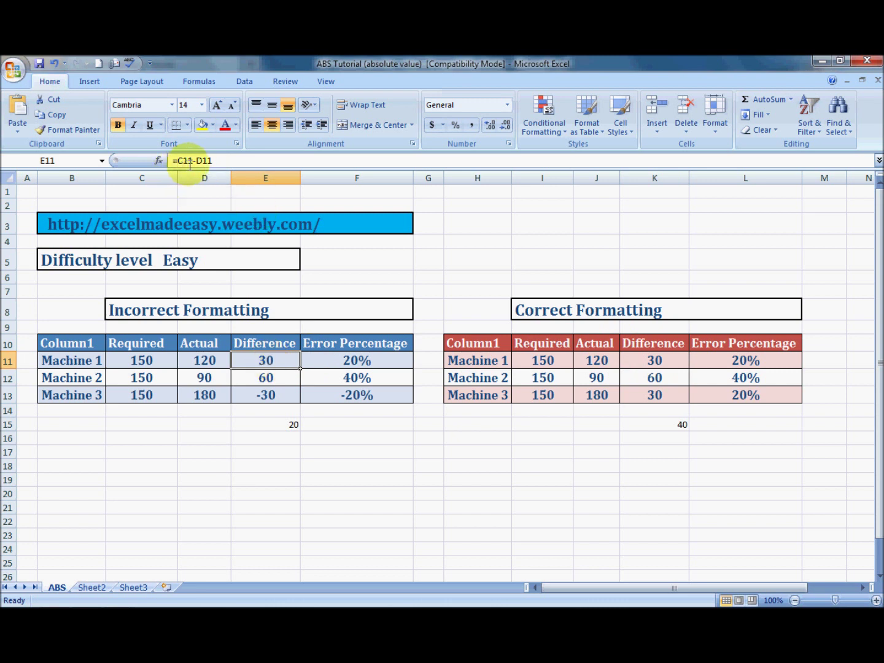
pyautogui.click(656, 361)
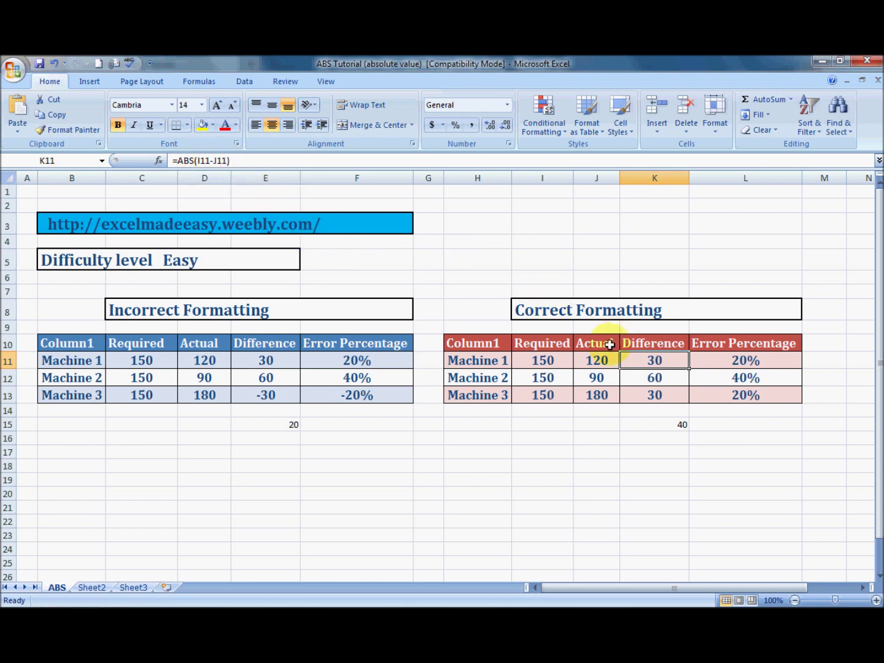
pyautogui.click(542, 364)
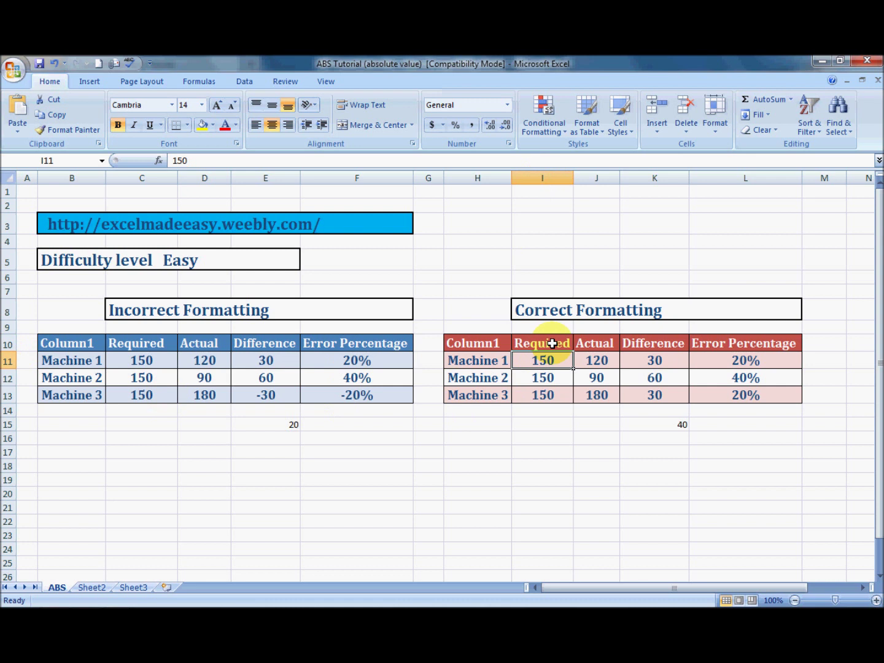
pyautogui.click(597, 361)
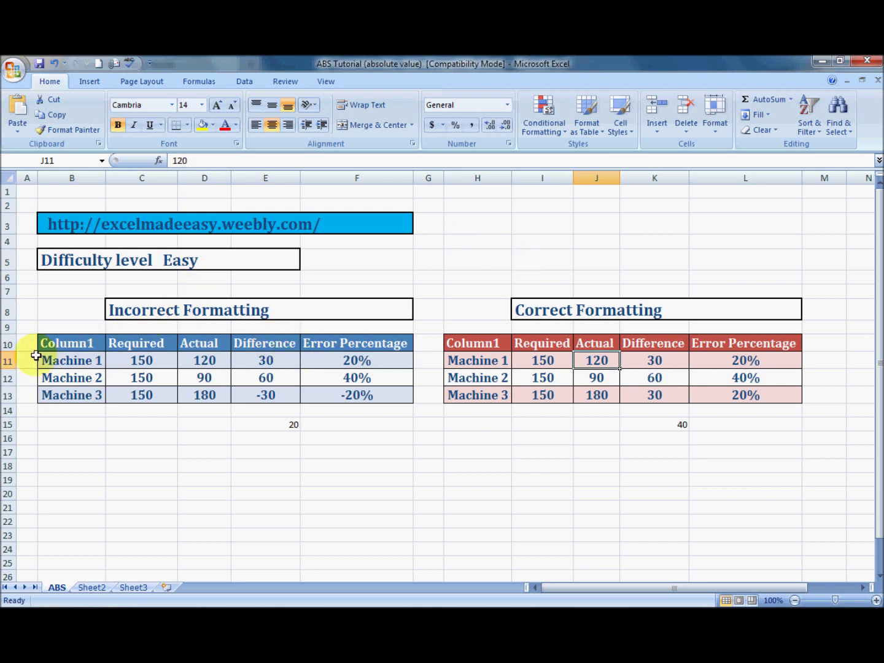
pyautogui.click(662, 361)
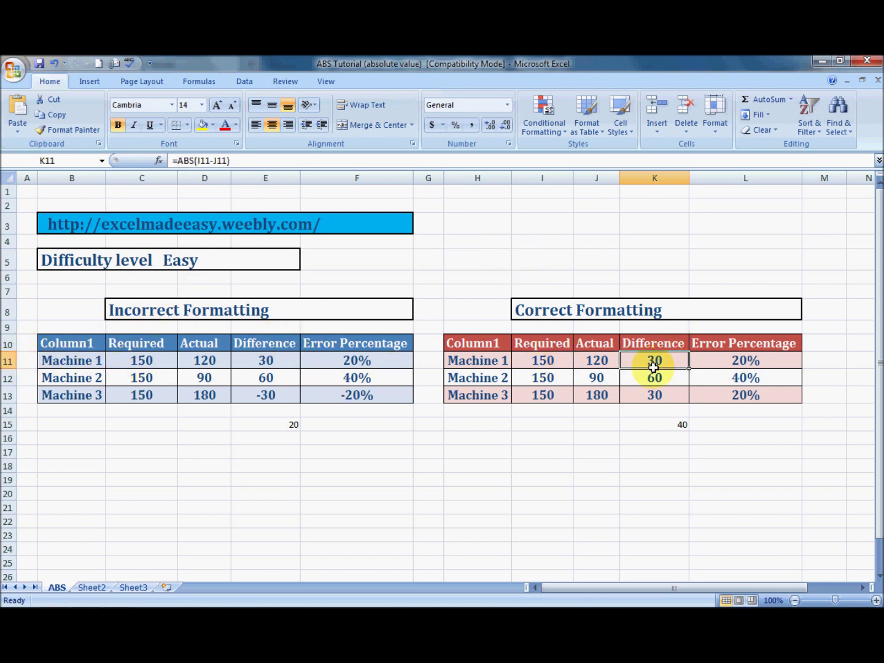
pyautogui.press('Right')
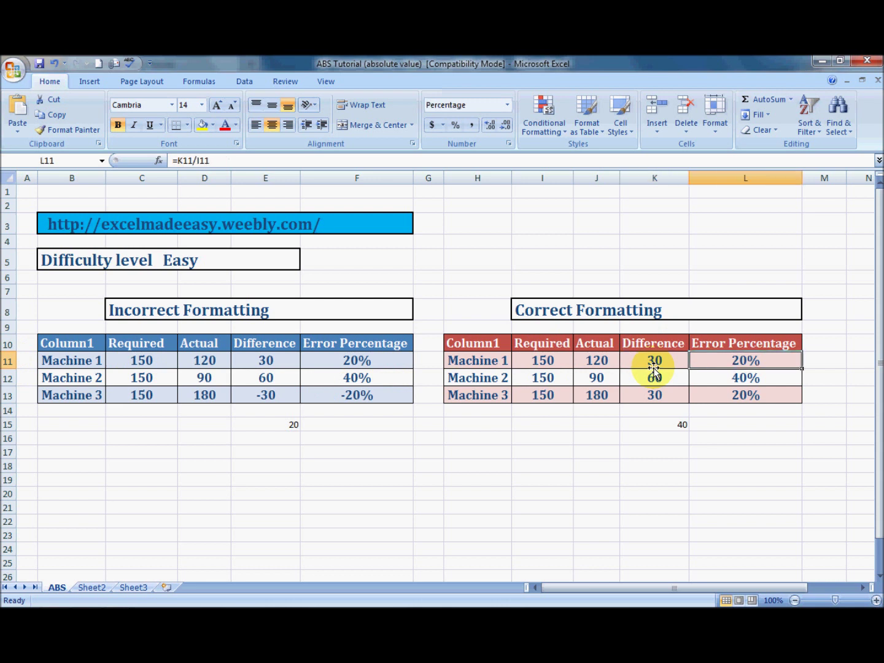
pyautogui.press('Left')
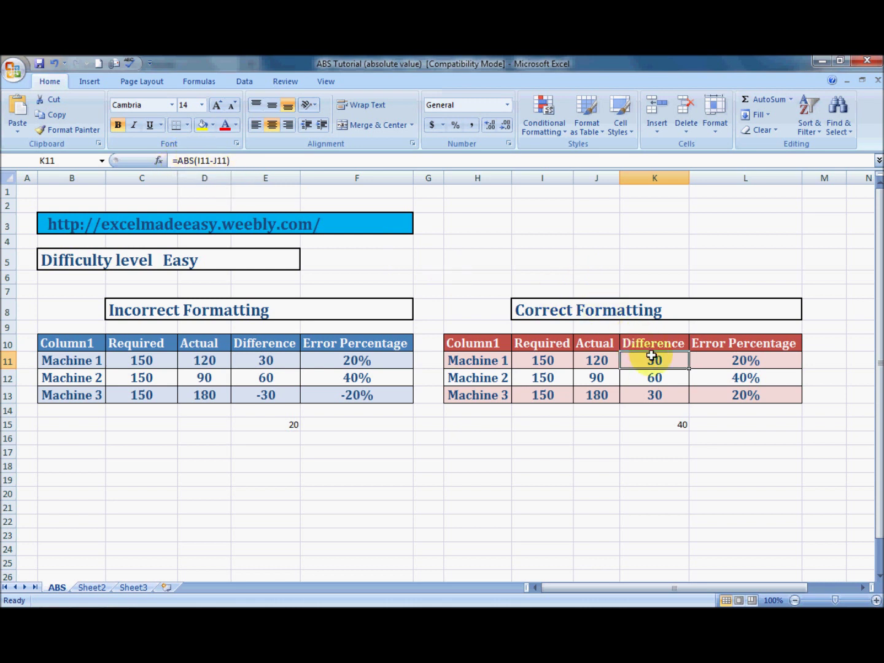
# - Replace K11's formula with =ABS(I11-J11) so Machine 1's Difference shows 30
pyautogui.press('Delete')
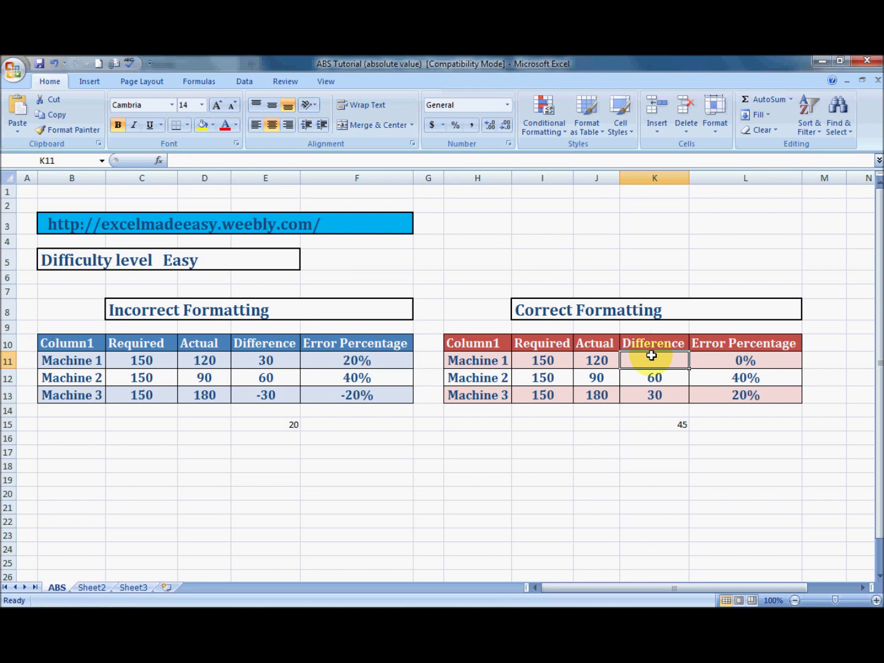
pyautogui.write('=abs')
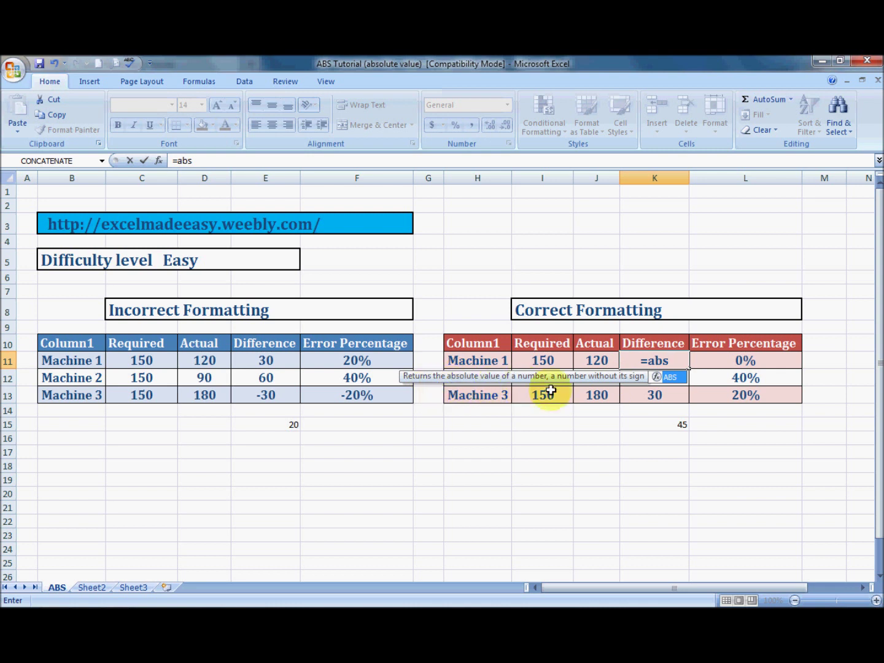
pyautogui.write('(')
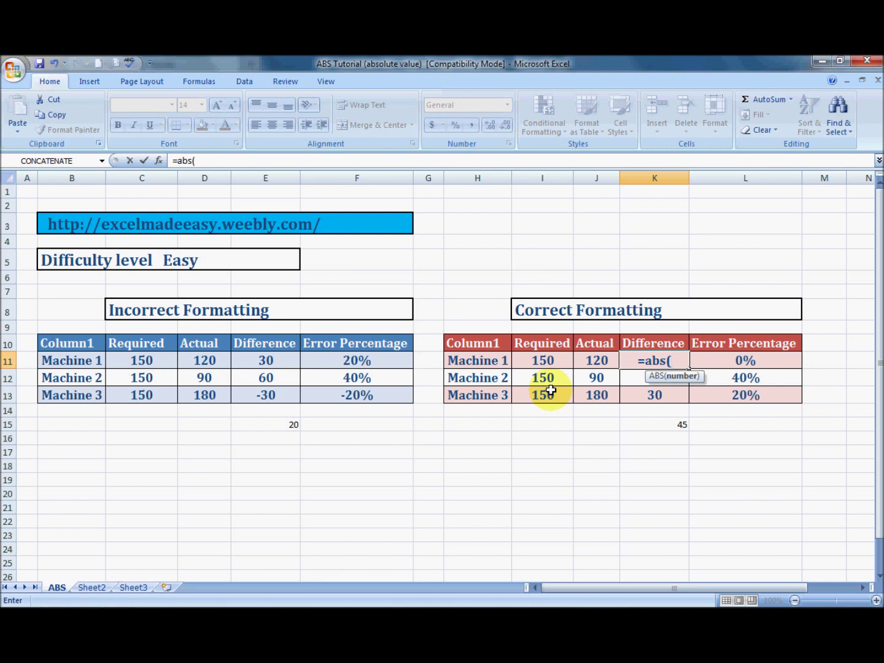
pyautogui.press('Left')
pyautogui.press('Left')
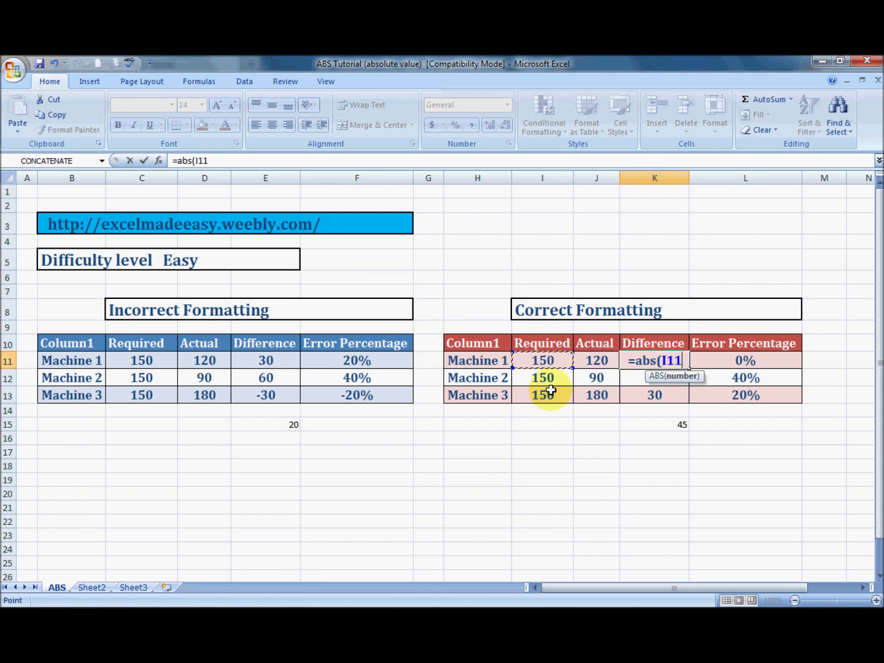
pyautogui.write('-')
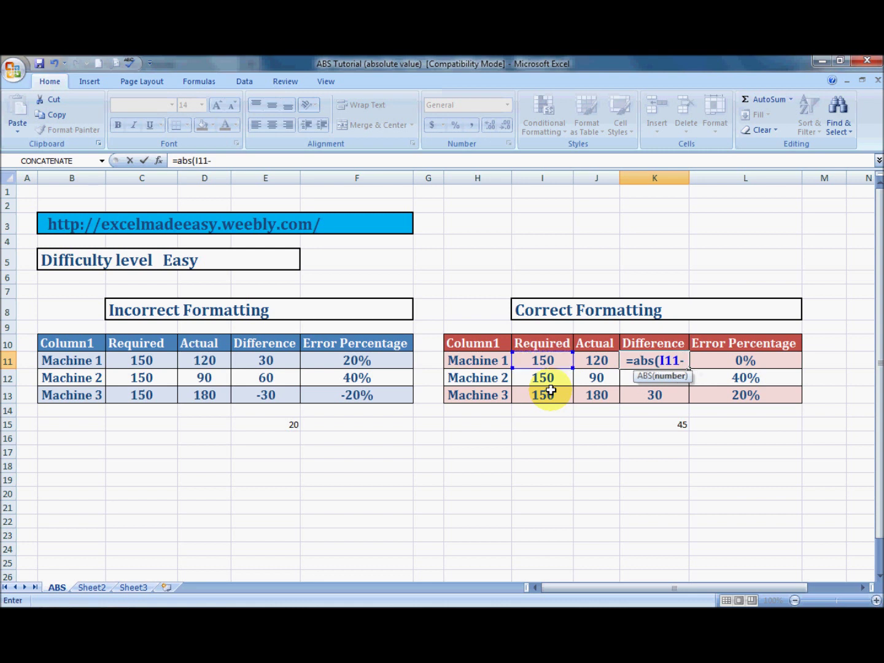
pyautogui.press('Left')
pyautogui.press('Return')
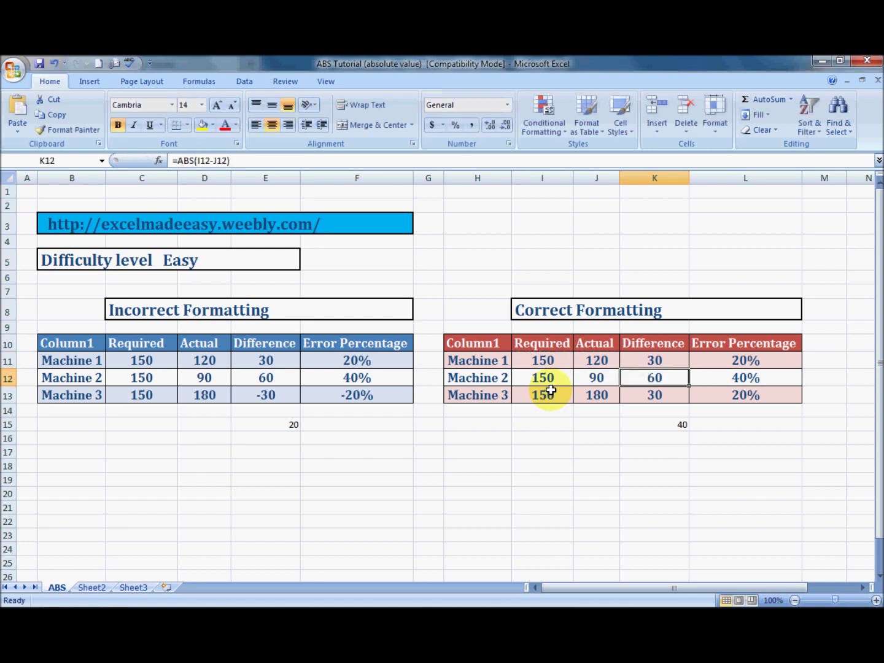
# - Compare Machine 3's Required 150 and Actual 180: -30 in E13 versus the ABS result in K13
pyautogui.press('Down')
pyautogui.click(550, 391)
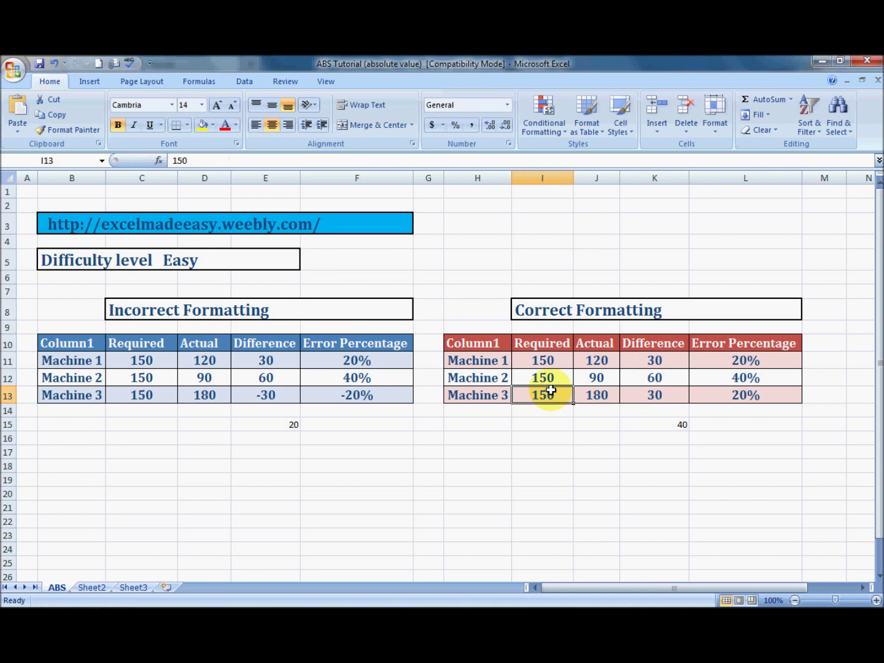
pyautogui.press('Right')
pyautogui.click(266, 400)
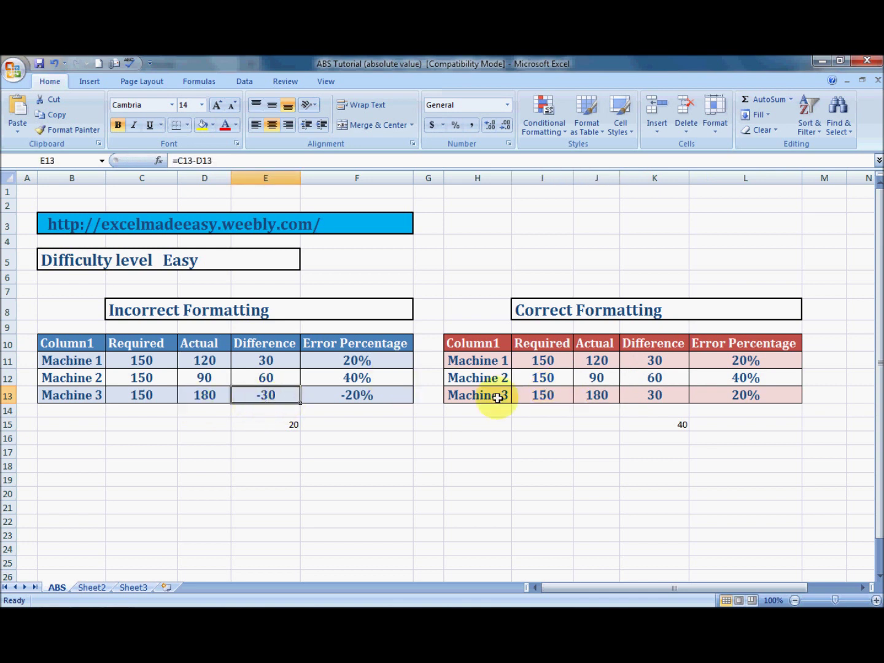
pyautogui.click(652, 394)
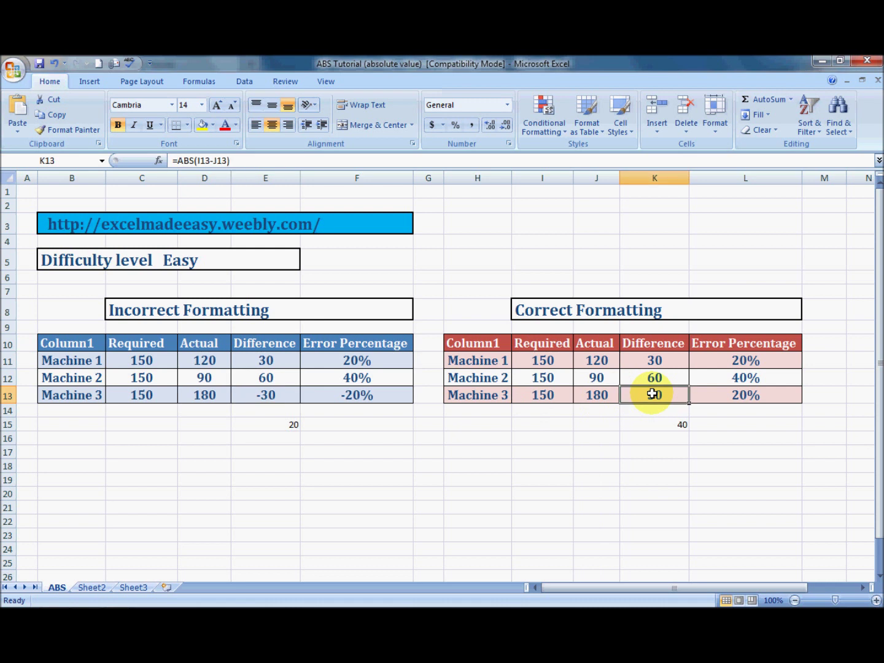
pyautogui.click(142, 391)
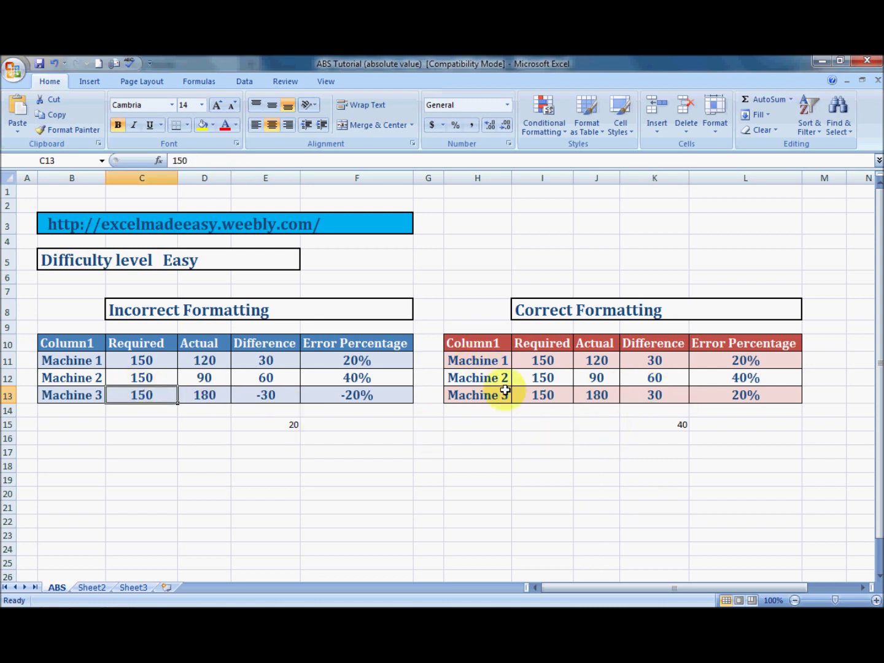
pyautogui.click(541, 399)
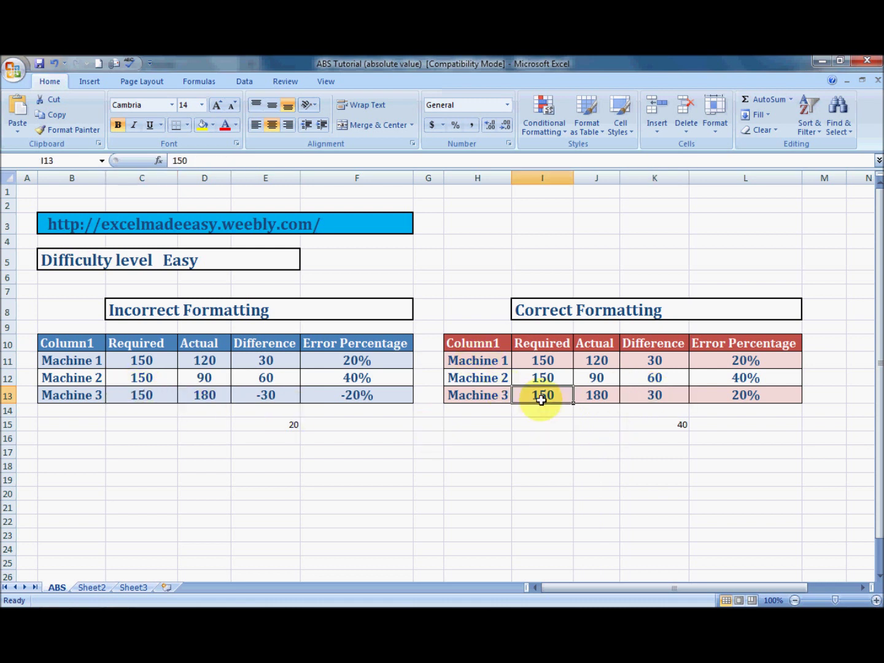
pyautogui.click(588, 396)
pyautogui.click(212, 398)
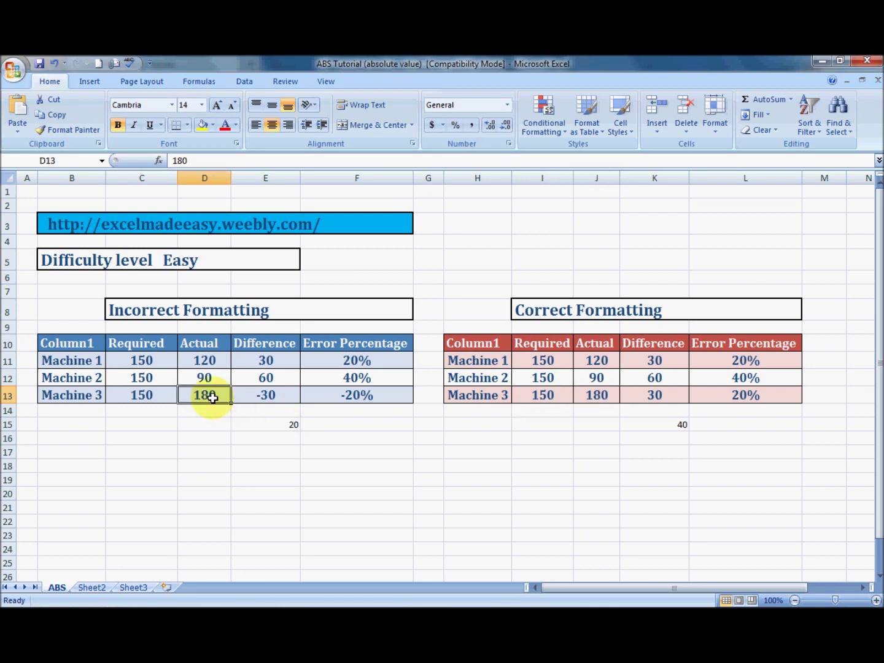
pyautogui.click(653, 405)
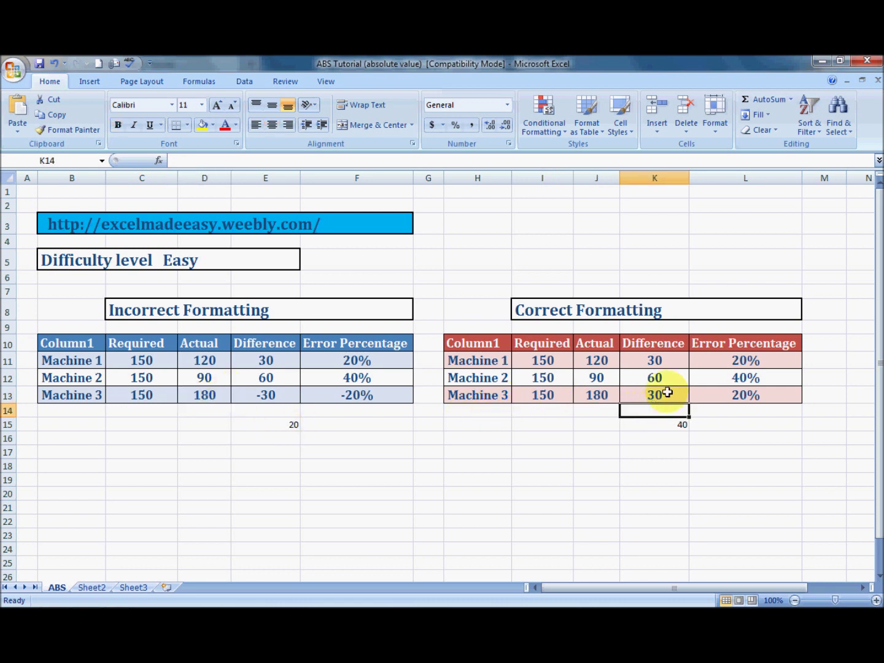
pyautogui.click(668, 393)
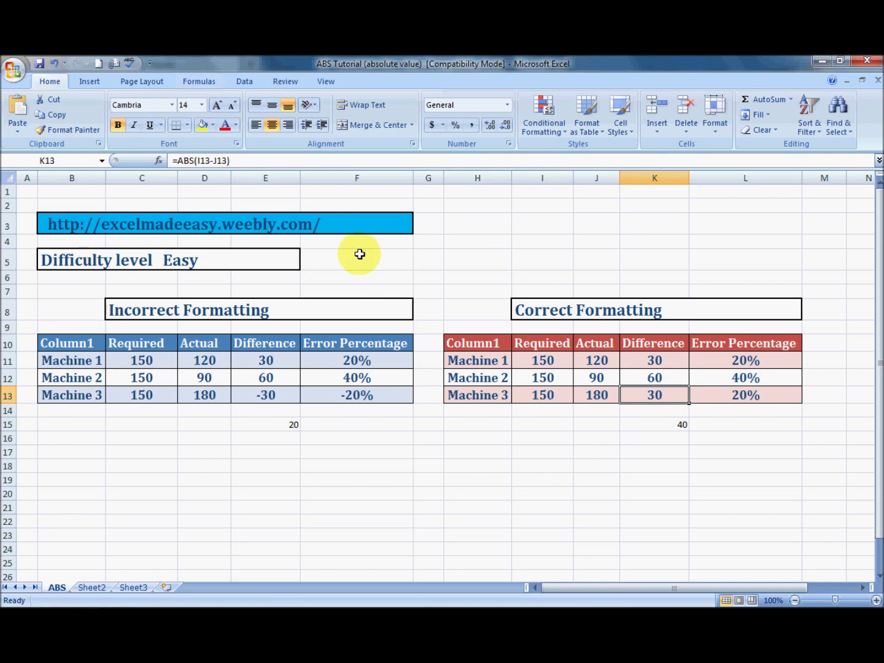
# - View K13's ABS formula in the Function Arguments dialog from the Formulas tab, then close it
pyautogui.click(207, 89)
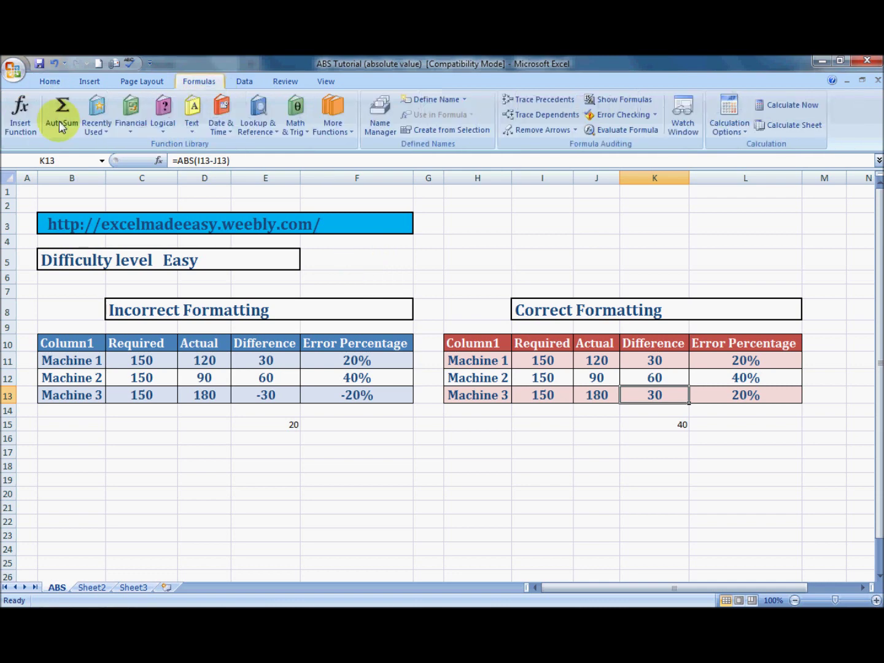
pyautogui.click(20, 114)
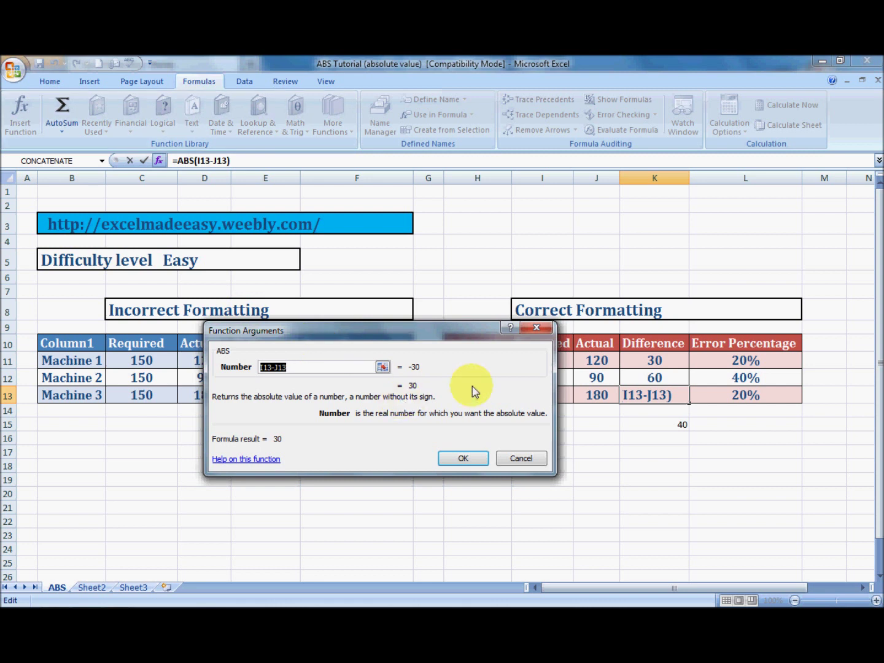
pyautogui.click(536, 327)
# - Clear the Difference average in K15 and Machine 3's Difference in K13
pyautogui.press('Down')
pyautogui.press('Down')
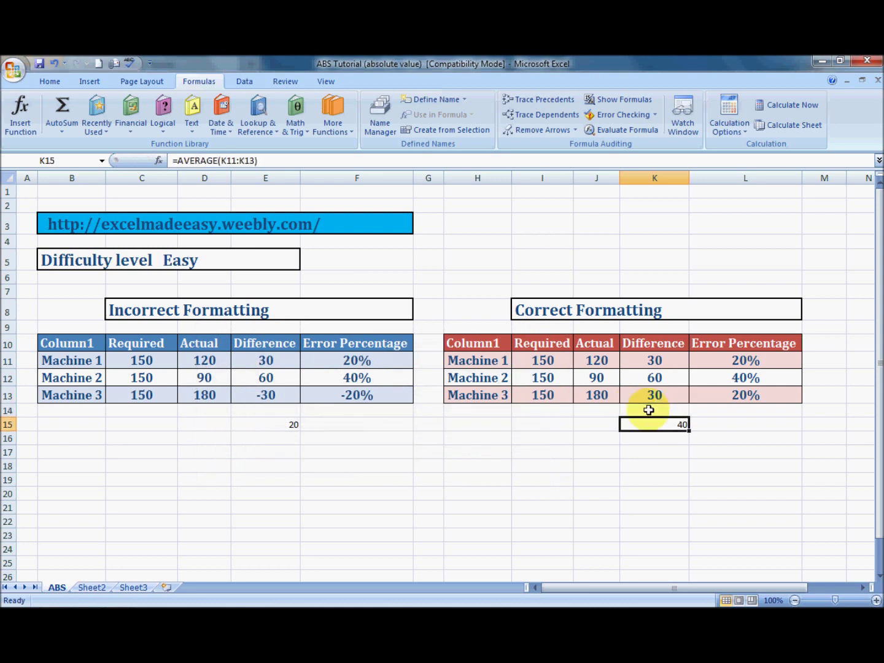
pyautogui.press('Delete')
pyautogui.press('Up')
pyautogui.press('Up')
pyautogui.press('Delete')
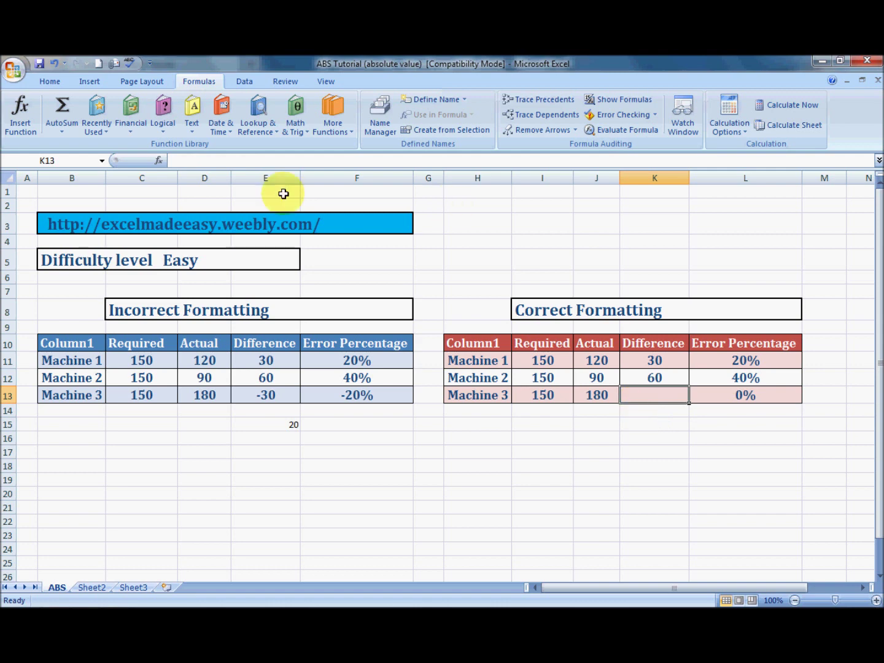
# - Search Insert Function for 'abs' and insert the ABS function into K13
pyautogui.click(17, 126)
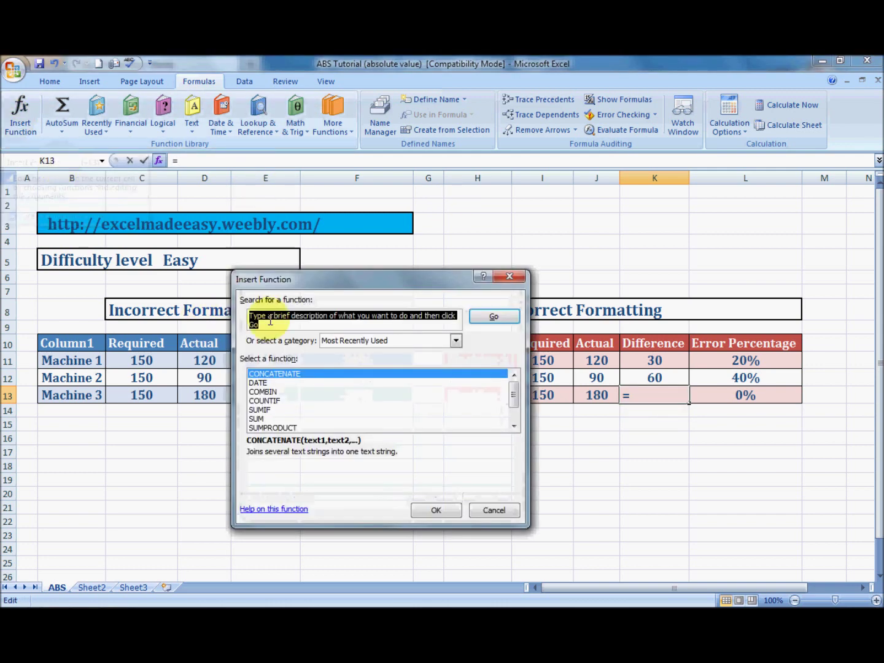
pyautogui.write('abs')
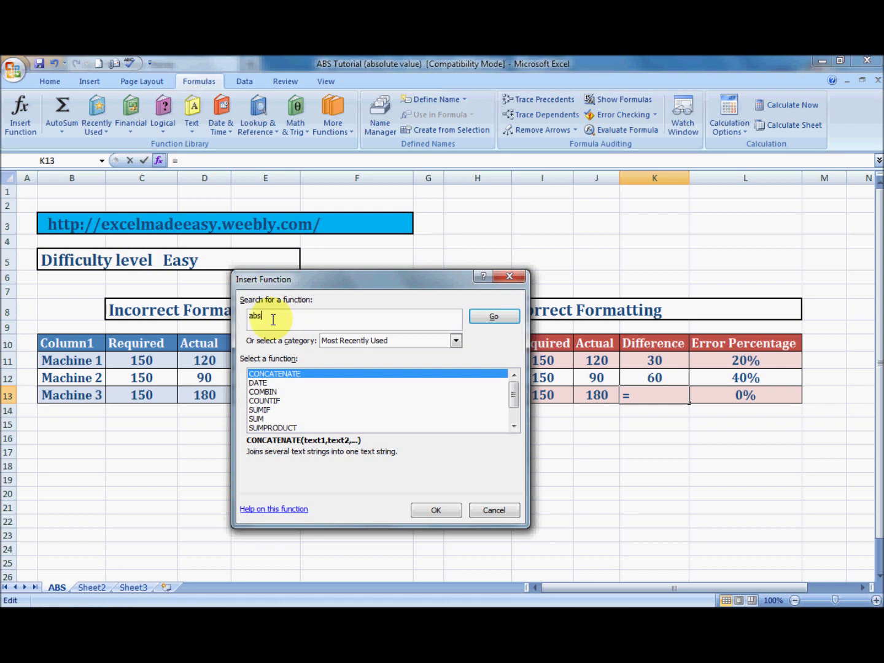
pyautogui.click(493, 322)
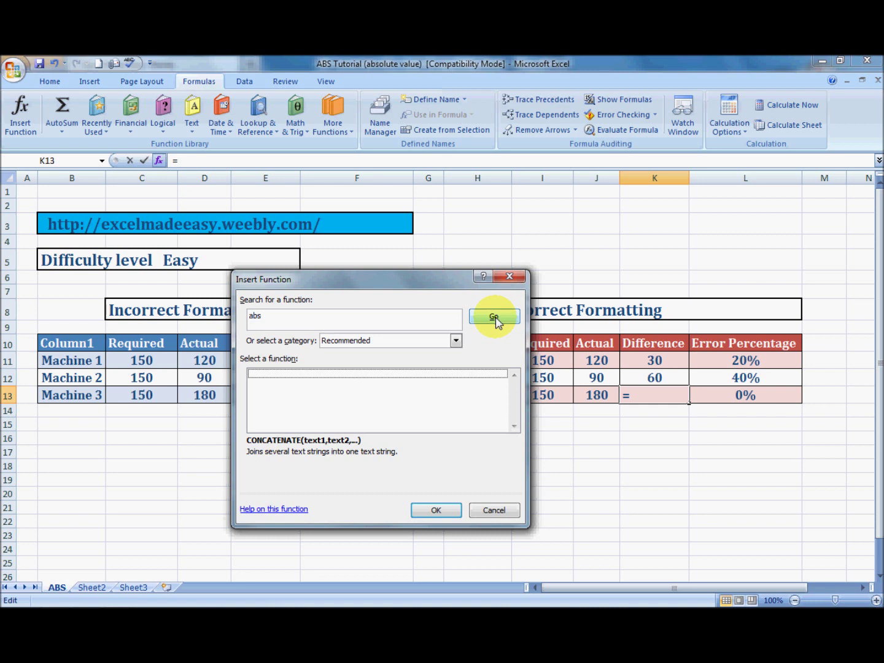
pyautogui.click(495, 317)
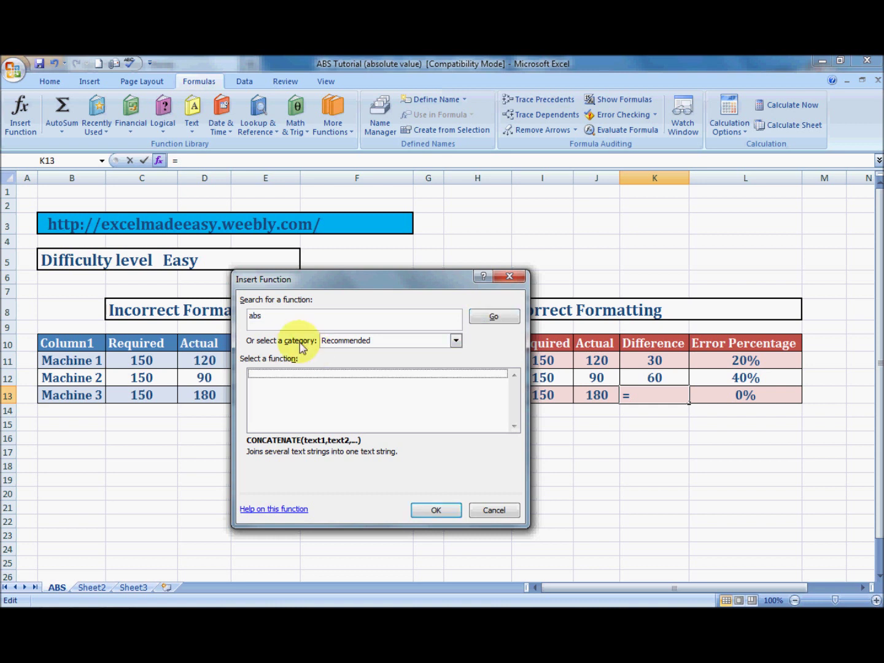
pyautogui.click(286, 320)
pyautogui.click(287, 320)
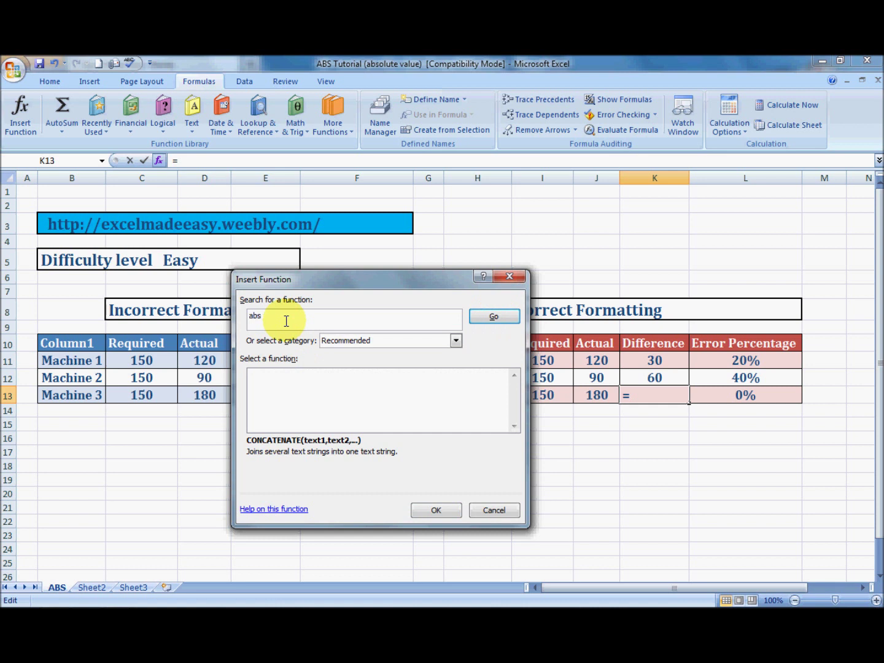
pyautogui.press('BackSpace')
pyautogui.press('BackSpace')
pyautogui.press('BackSpace')
pyautogui.write('abs')
pyautogui.click(492, 323)
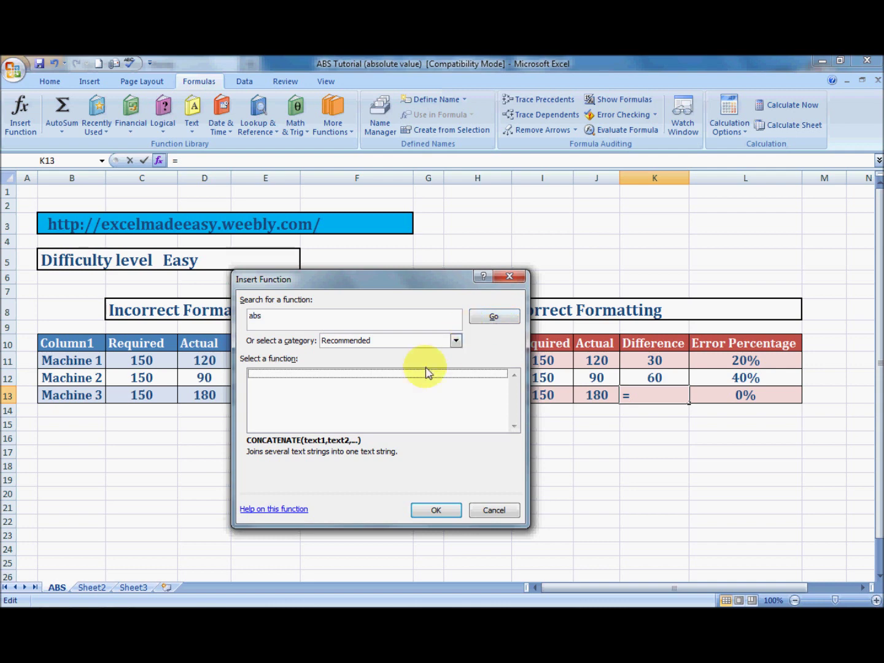
pyautogui.click(436, 510)
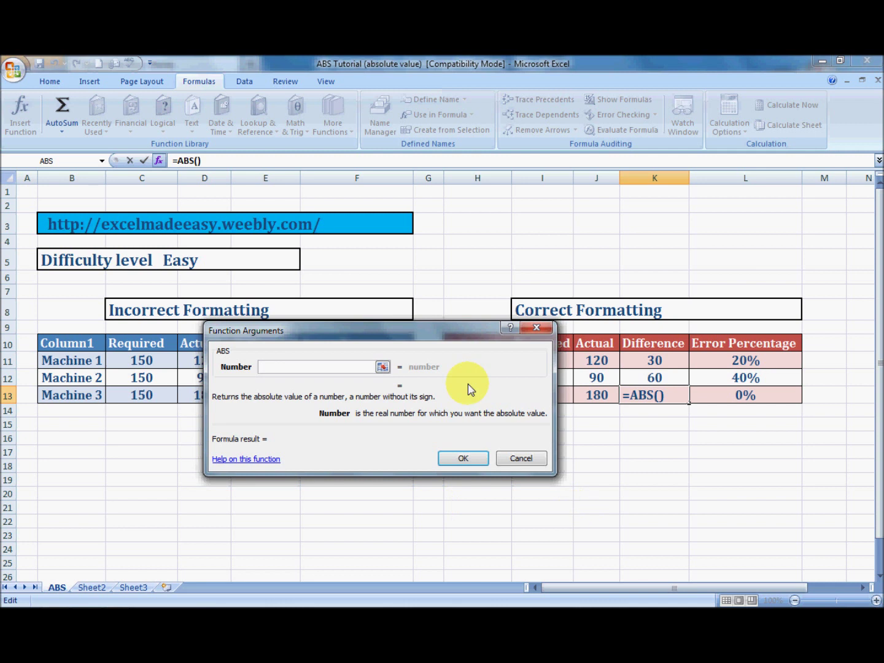
# - Move the Function Arguments dialog aside, pick K13, then cancel the ABS entry
pyautogui.moveTo(423, 323); pyautogui.dragTo(466, 443)
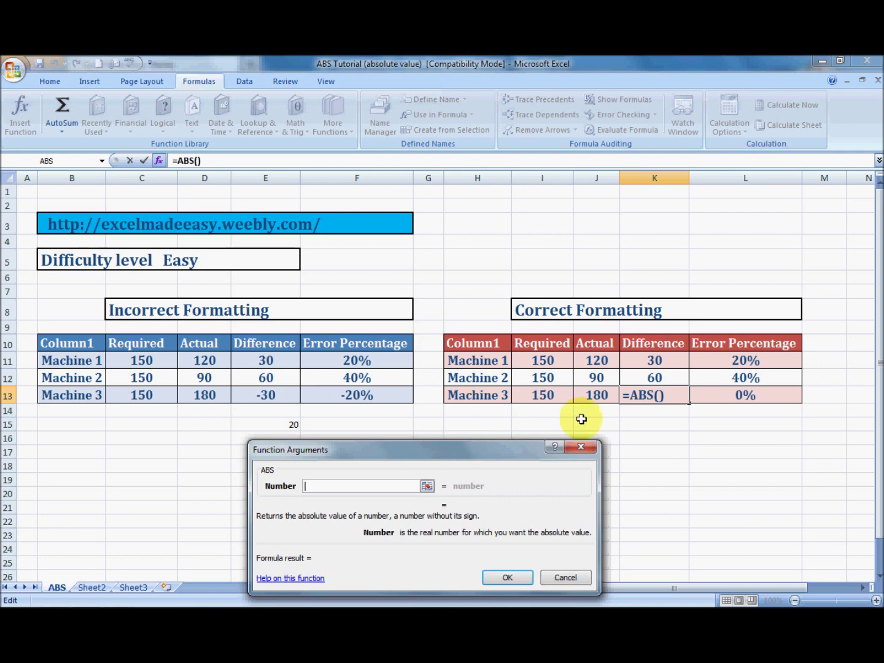
pyautogui.click(658, 396)
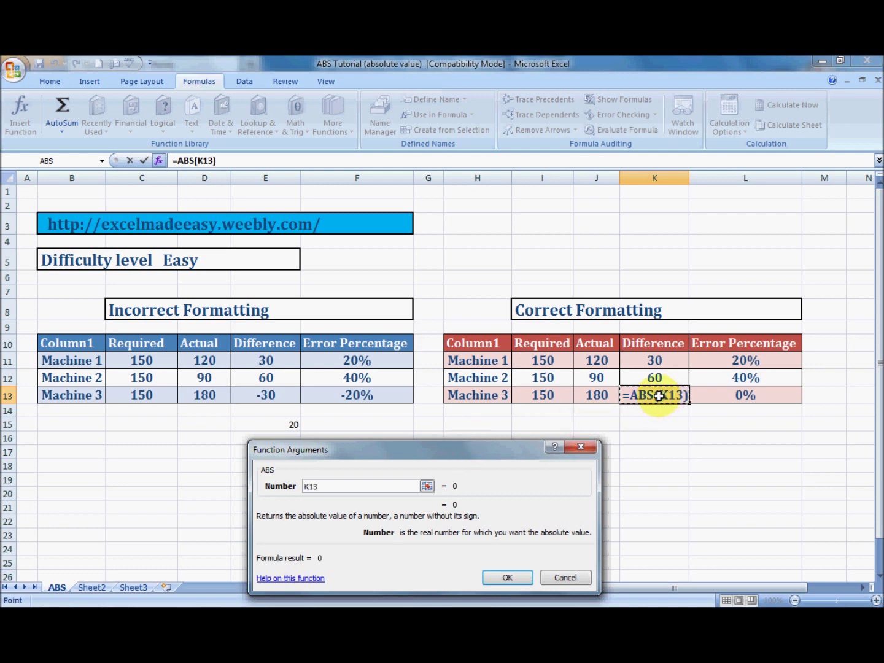
pyautogui.press('Escape')
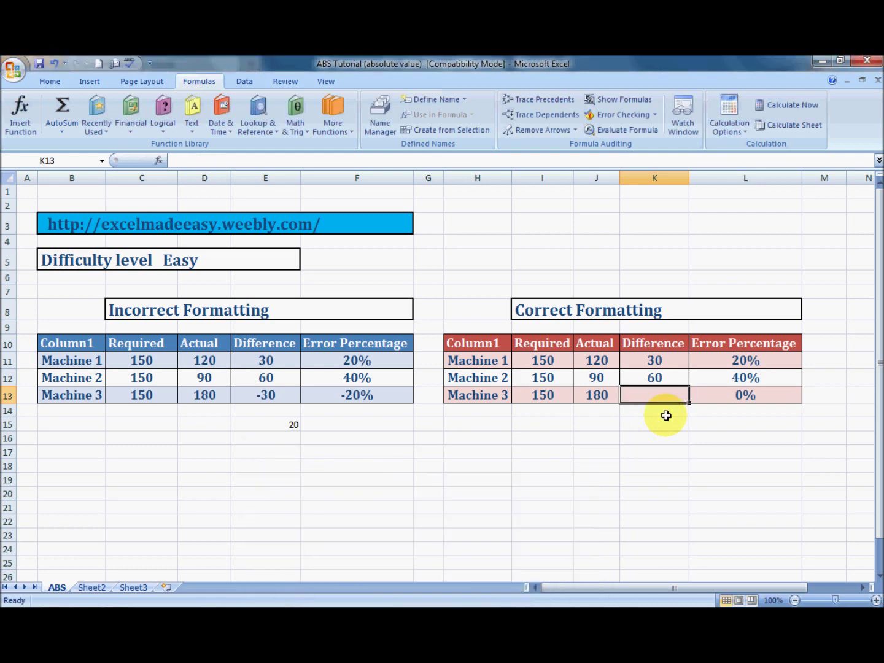
# - Enter =ABS(I13-J13) in K13 so Machine 3's Difference shows 30
pyautogui.write('=a')
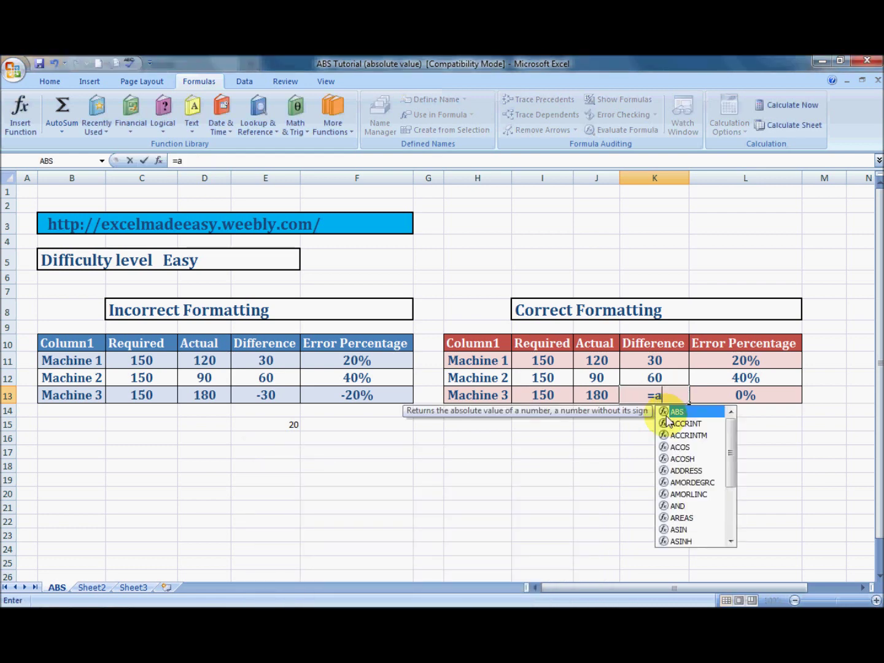
pyautogui.write('bs(')
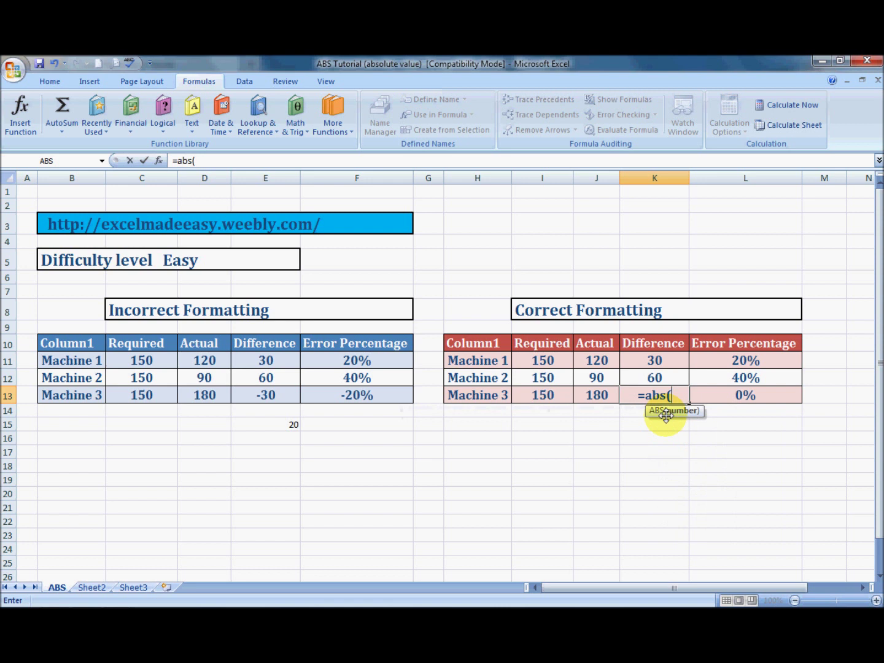
pyautogui.press('Left')
pyautogui.press('Left')
pyautogui.write('-')
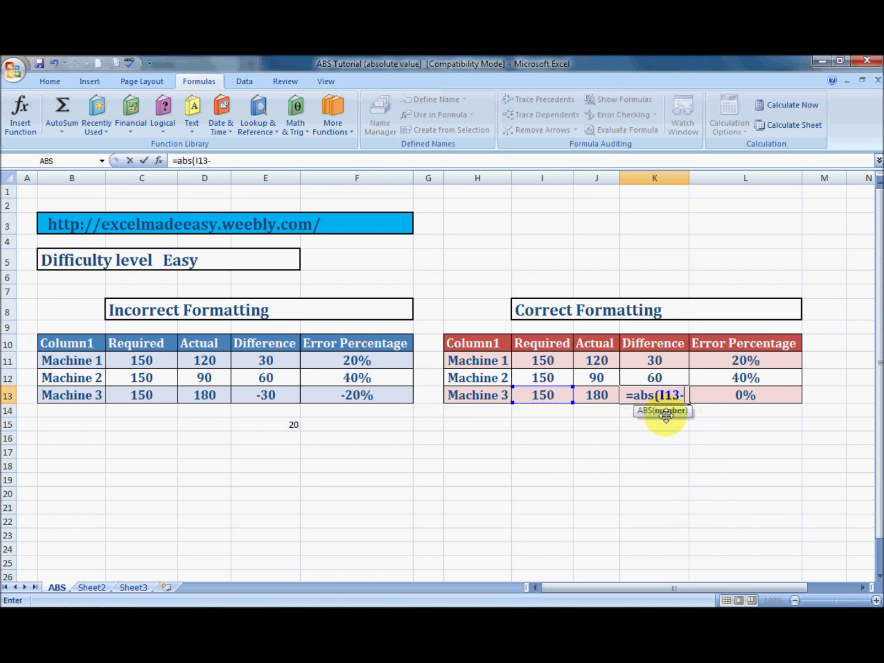
pyautogui.press('Left')
pyautogui.press('Return')
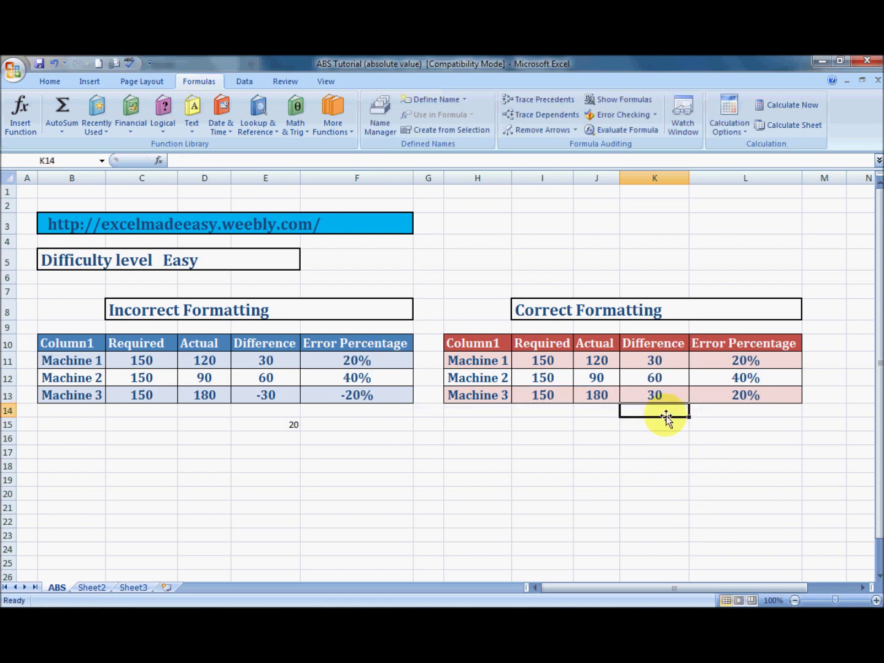
pyautogui.press('Down')
pyautogui.press('Down')
pyautogui.press('Down')
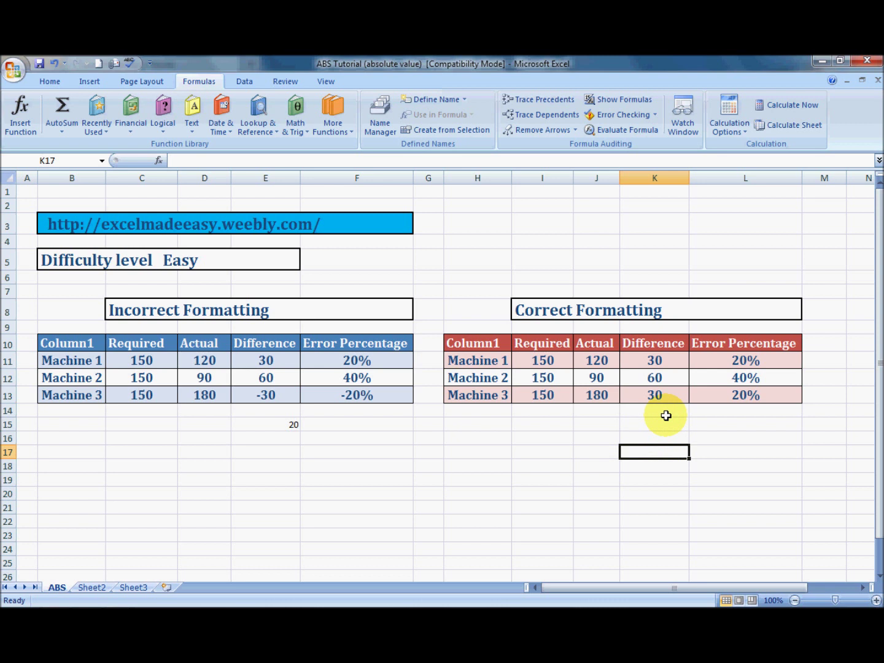
# - Switch to the Excel Made Easy website and scroll through the page
pyautogui.hotkey('alt', 'Tab')
pyautogui.scroll(1, 665, 415)
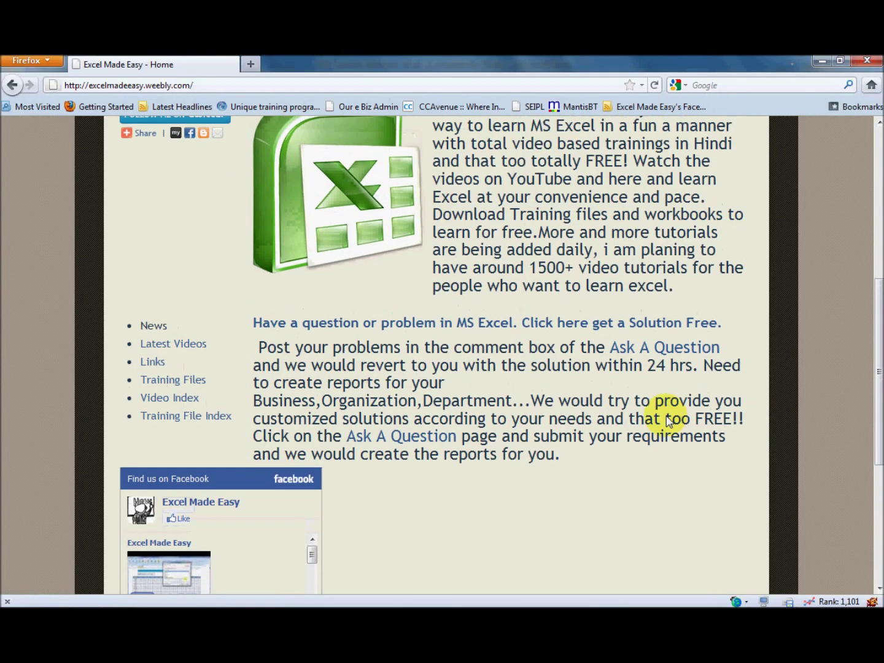
pyautogui.scroll(7, 668, 422)
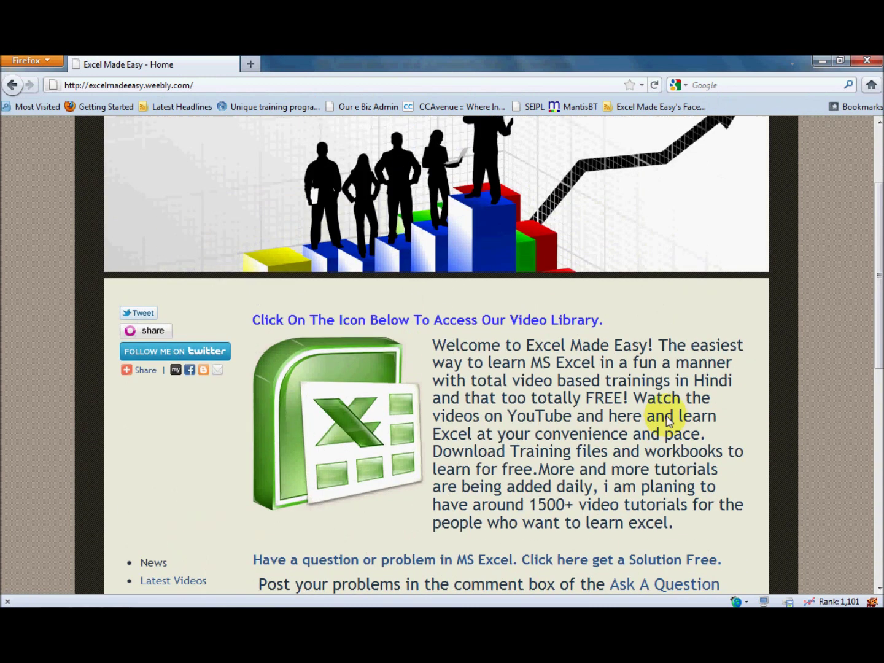
pyautogui.scroll(1, 668, 422)
pyautogui.scroll(-2, 668, 422)
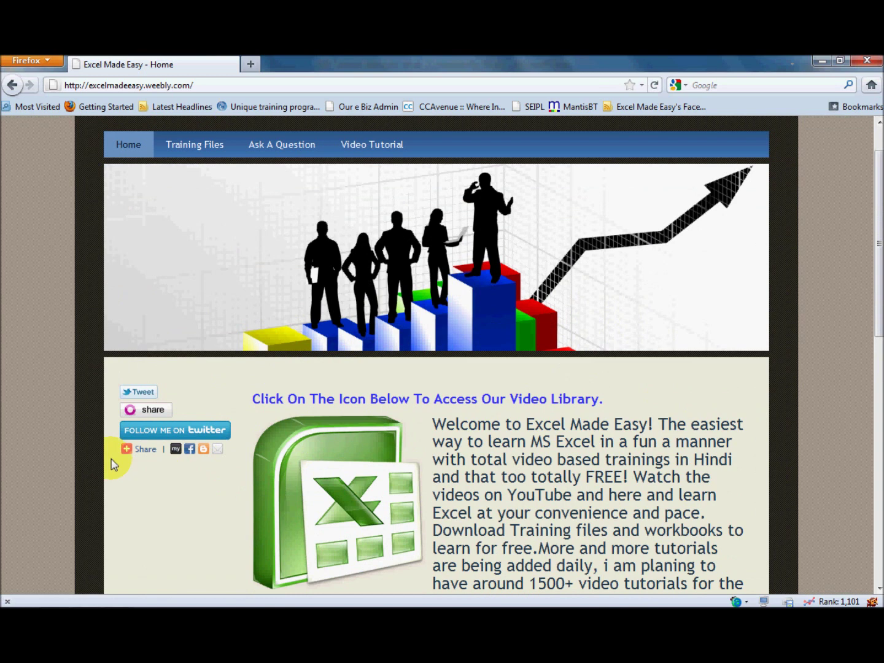
pyautogui.moveTo(125, 453)
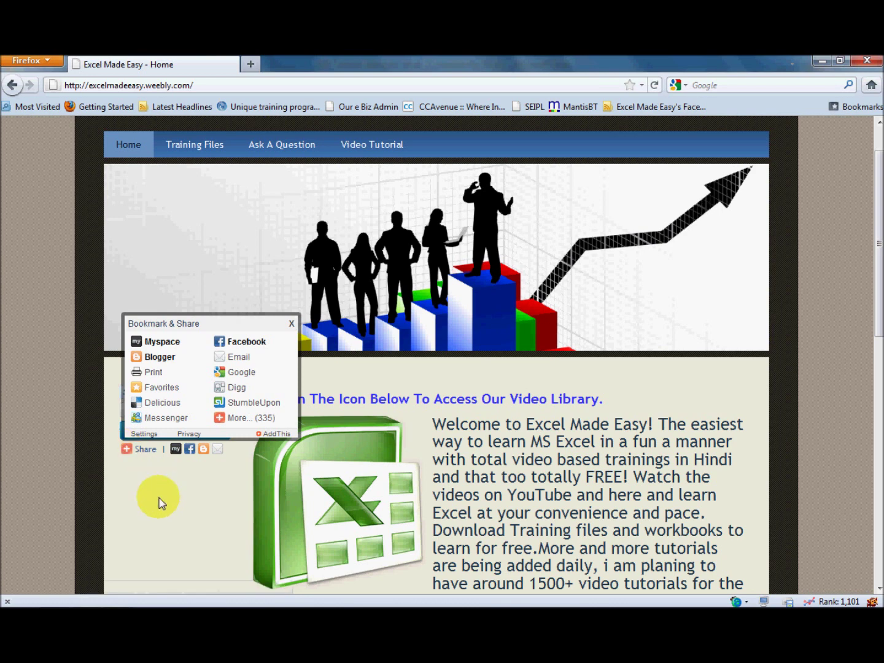
pyautogui.scroll(-1, 161, 503)
pyautogui.scroll(-2, 161, 502)
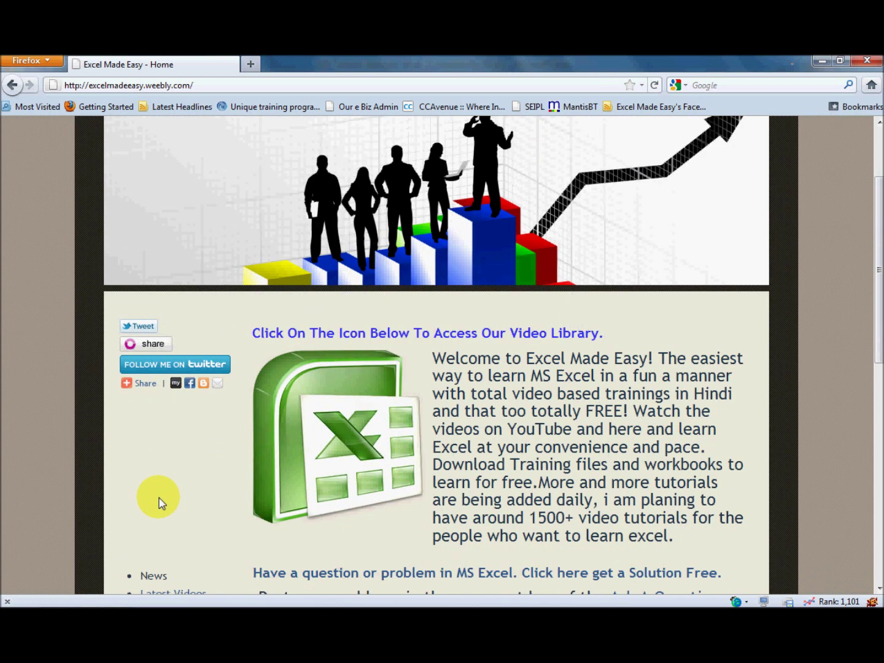
pyautogui.scroll(4, 161, 502)
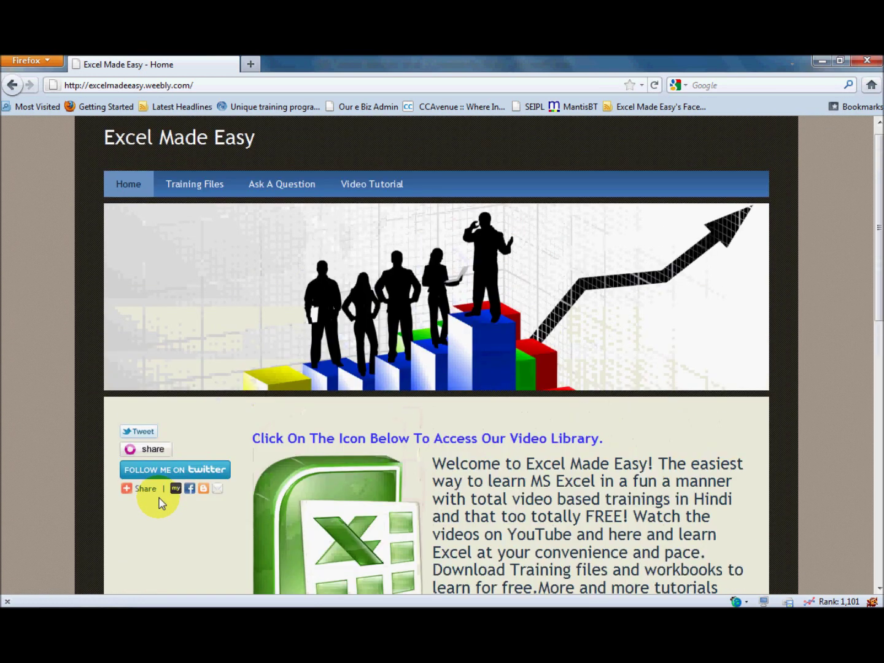
# - Open the Ask A Question page, focus the Comment box, and return to Excel
pyautogui.click(282, 184)
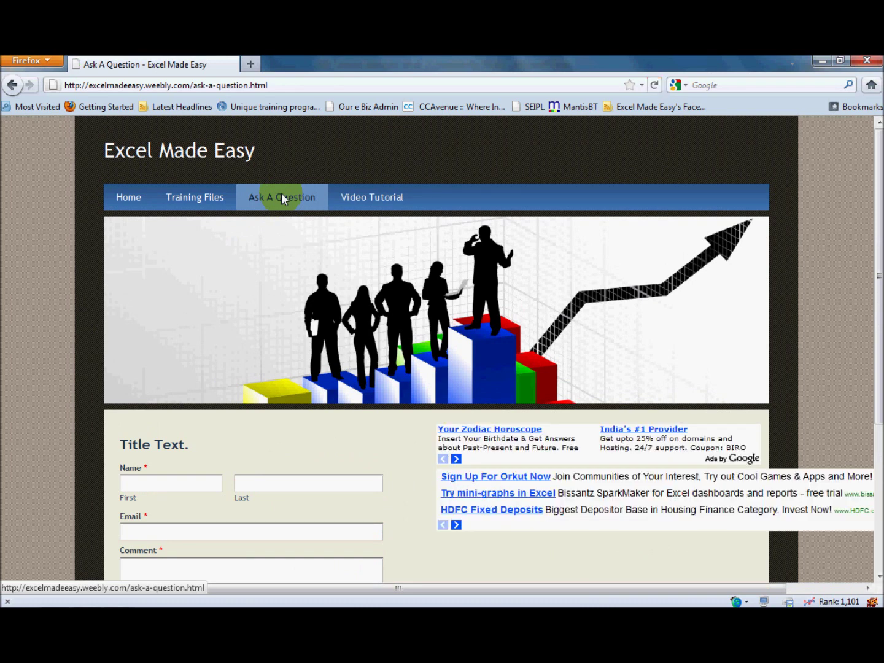
pyautogui.scroll(-5, 281, 193)
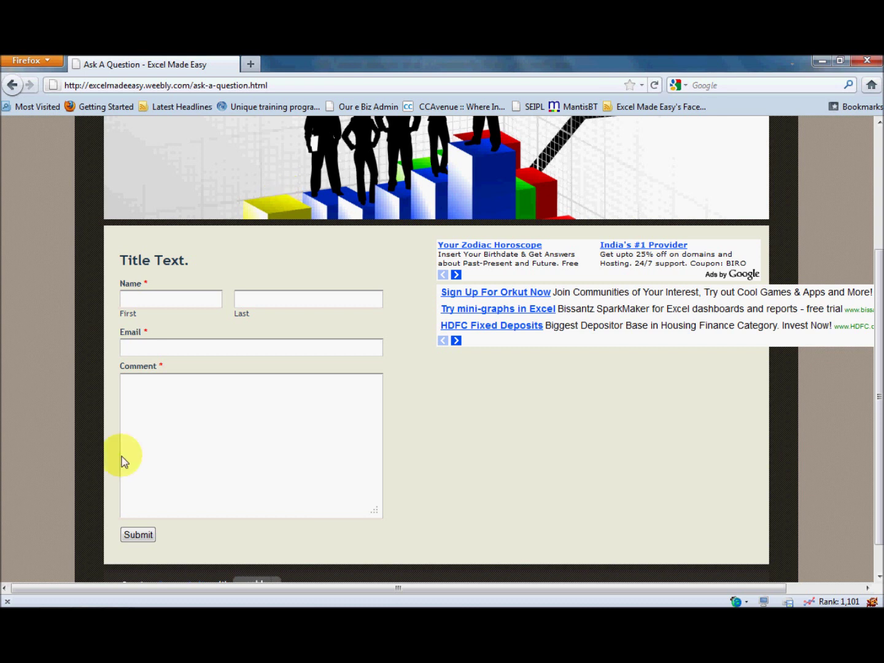
pyautogui.click(183, 438)
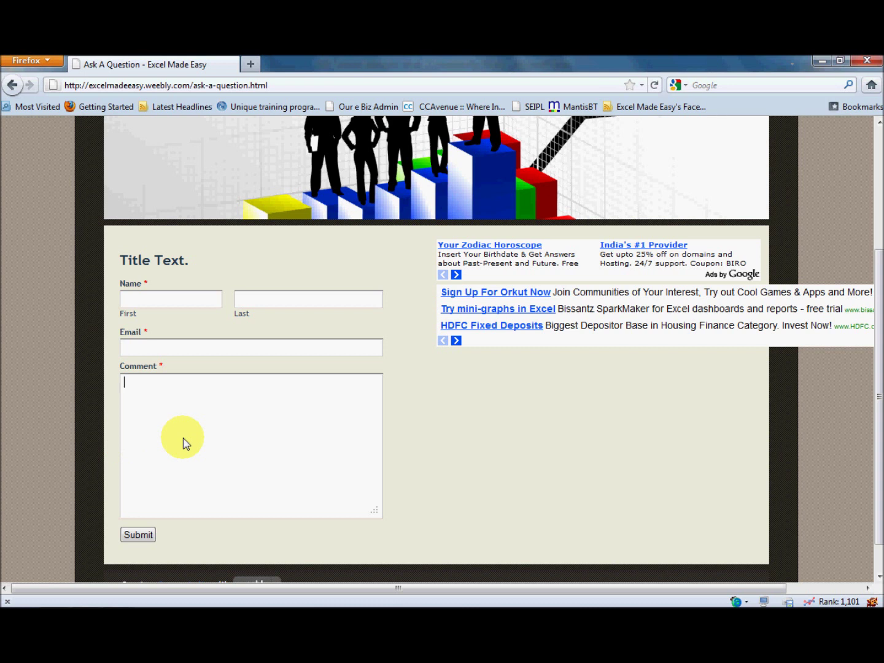
pyautogui.hotkey('alt', 'Tab')
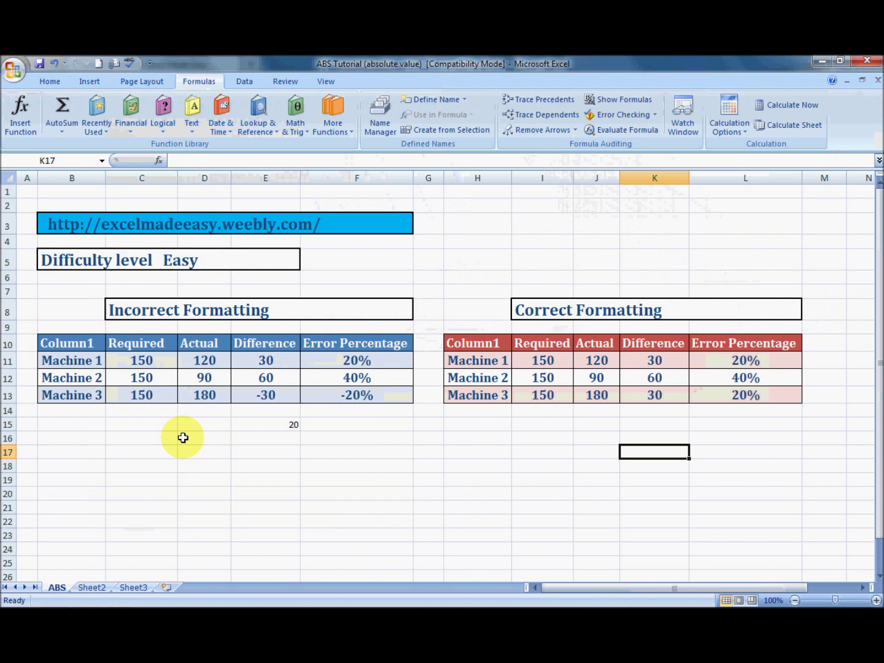
pyautogui.click(183, 437)
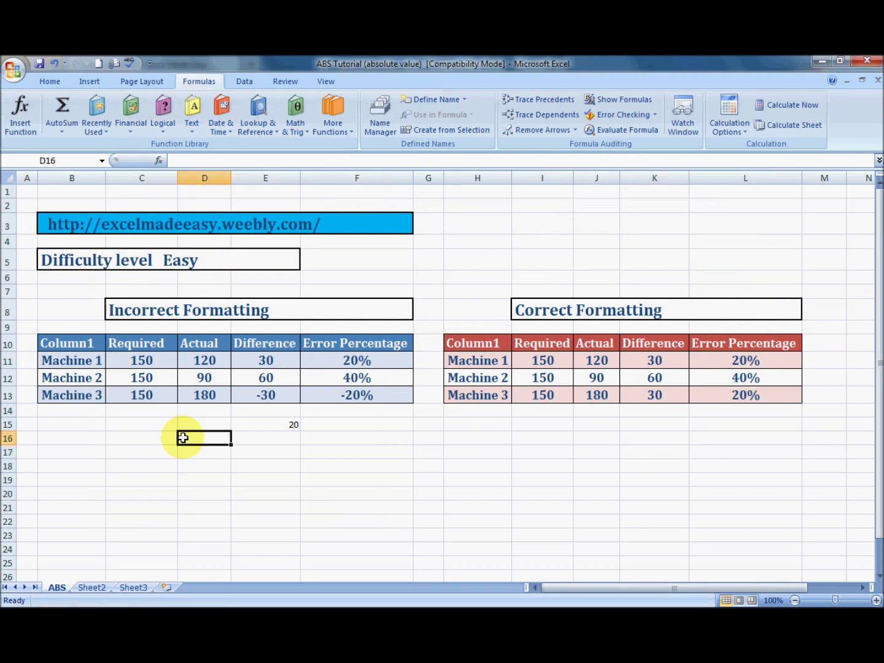